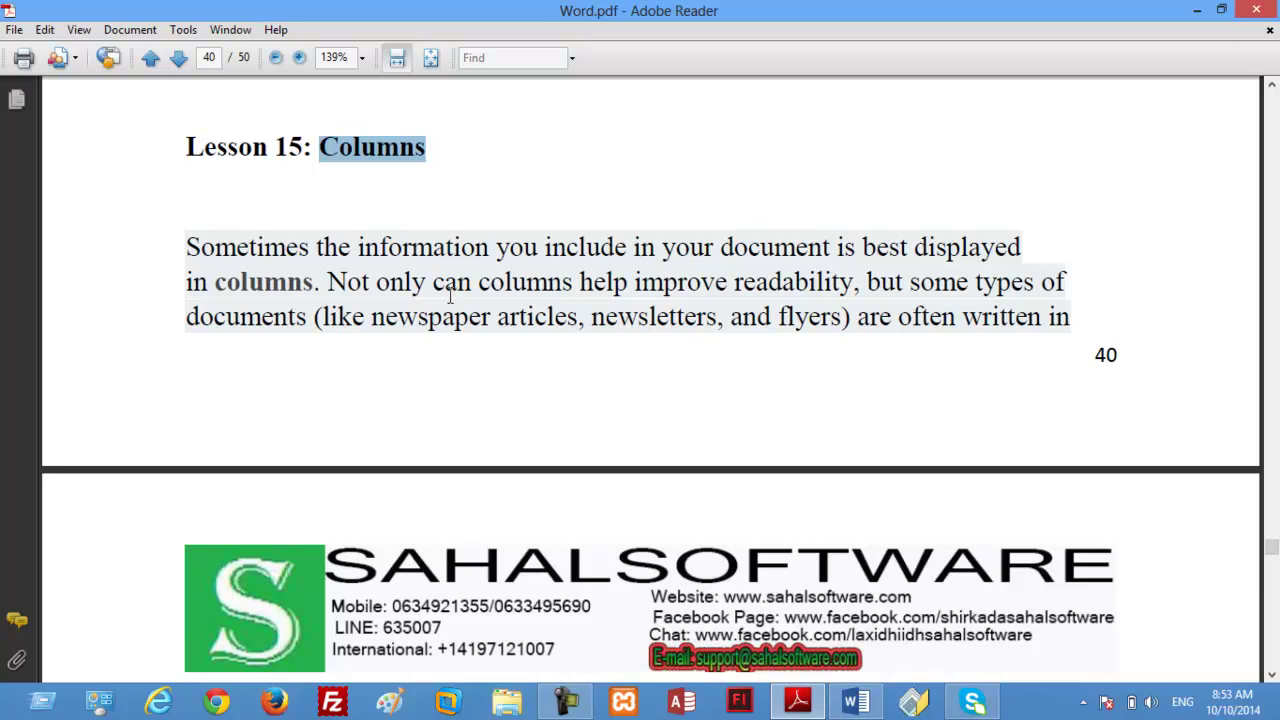
Step: Scroll the PDF guide to page 41's 'To Add Columns to a Document' steps, then bring up the OGAYSIIS Word document
scroll(651, 293, down, 3)
scroll(651, 293, down, 4)
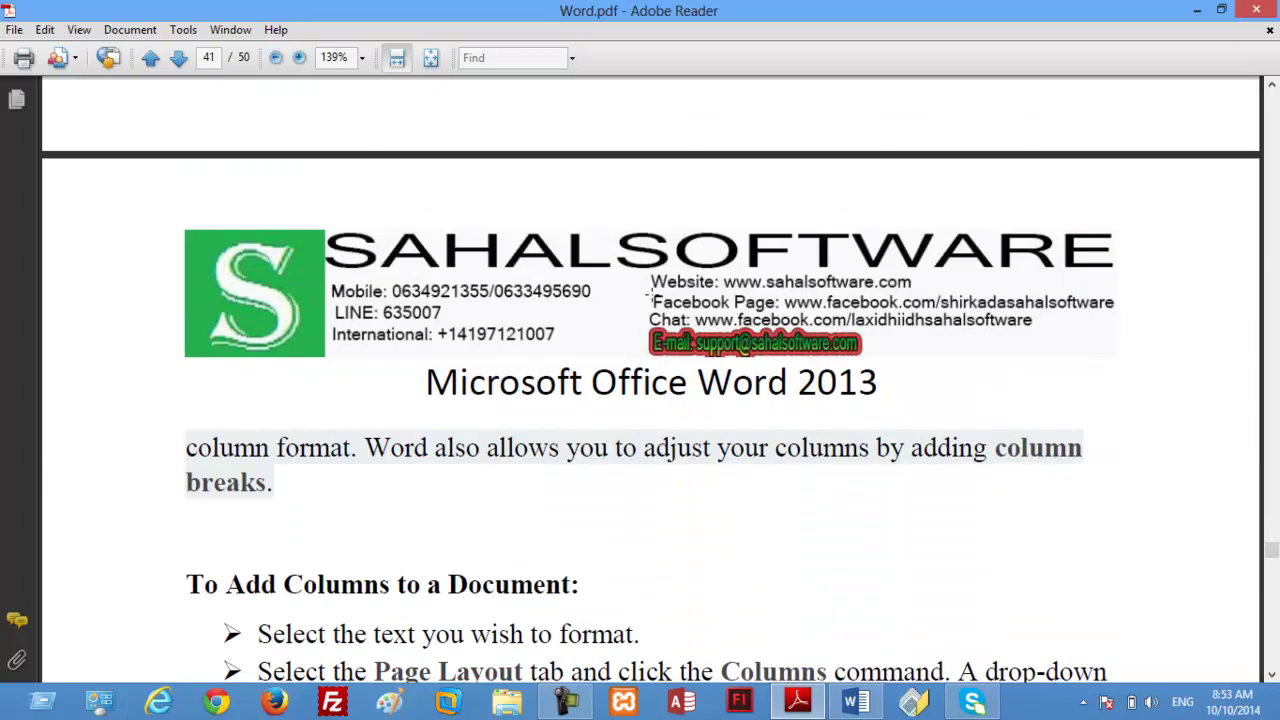
scroll(651, 293, down, 4)
scroll(651, 293, down, 2)
scroll(651, 293, down, 2)
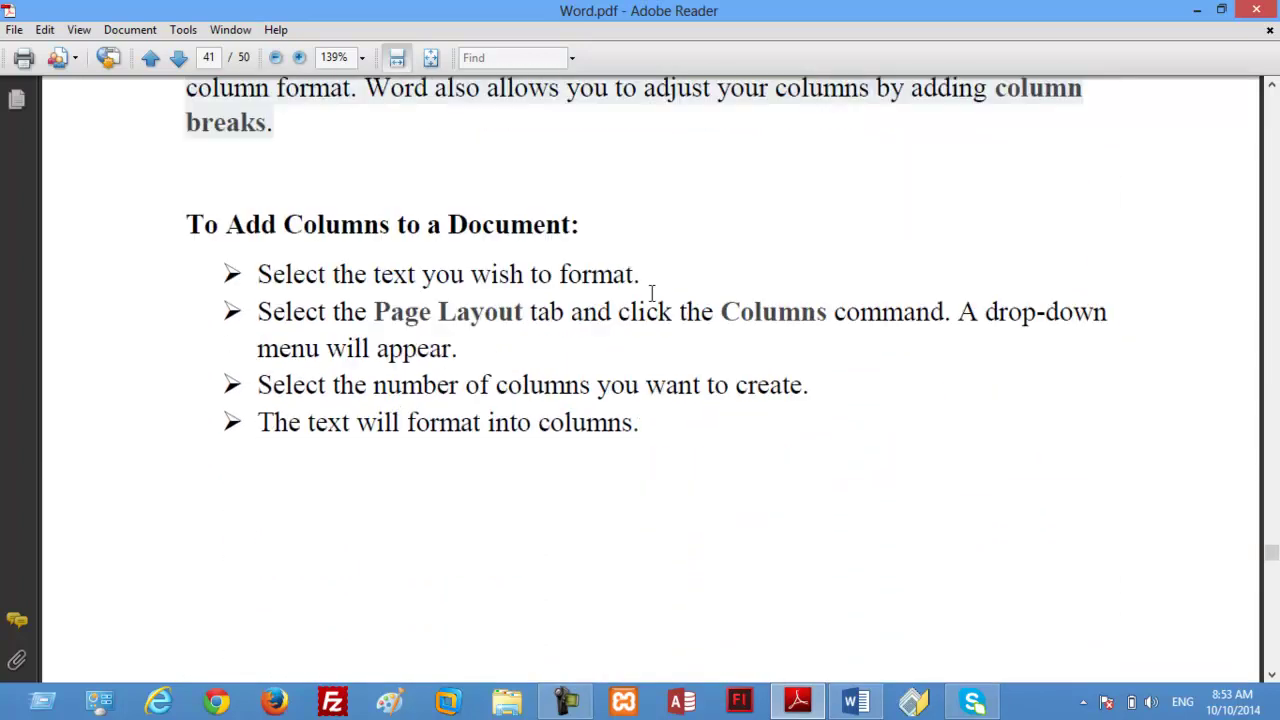
click(845, 703)
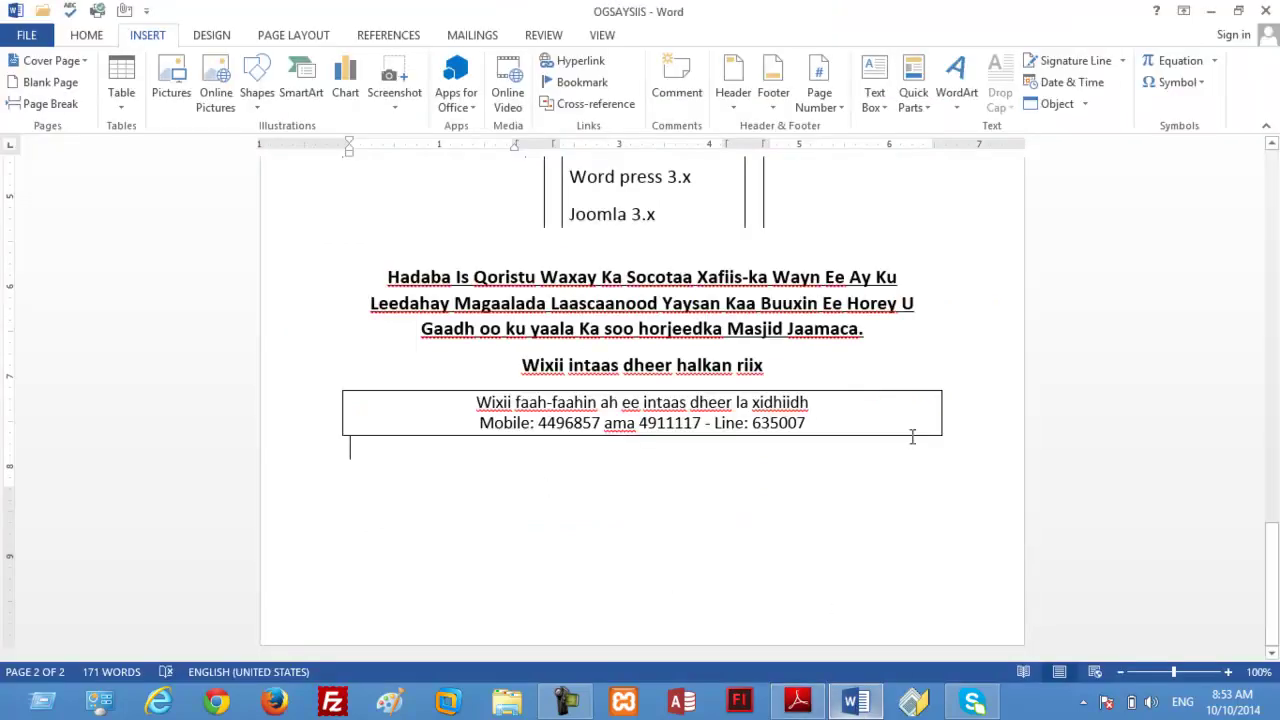
Step: Under Magacyada:, type 'Waxaan aadayaa college ka sahalsoftware eek u yaala magaalada l'
drag(1272, 521, 1250, 172)
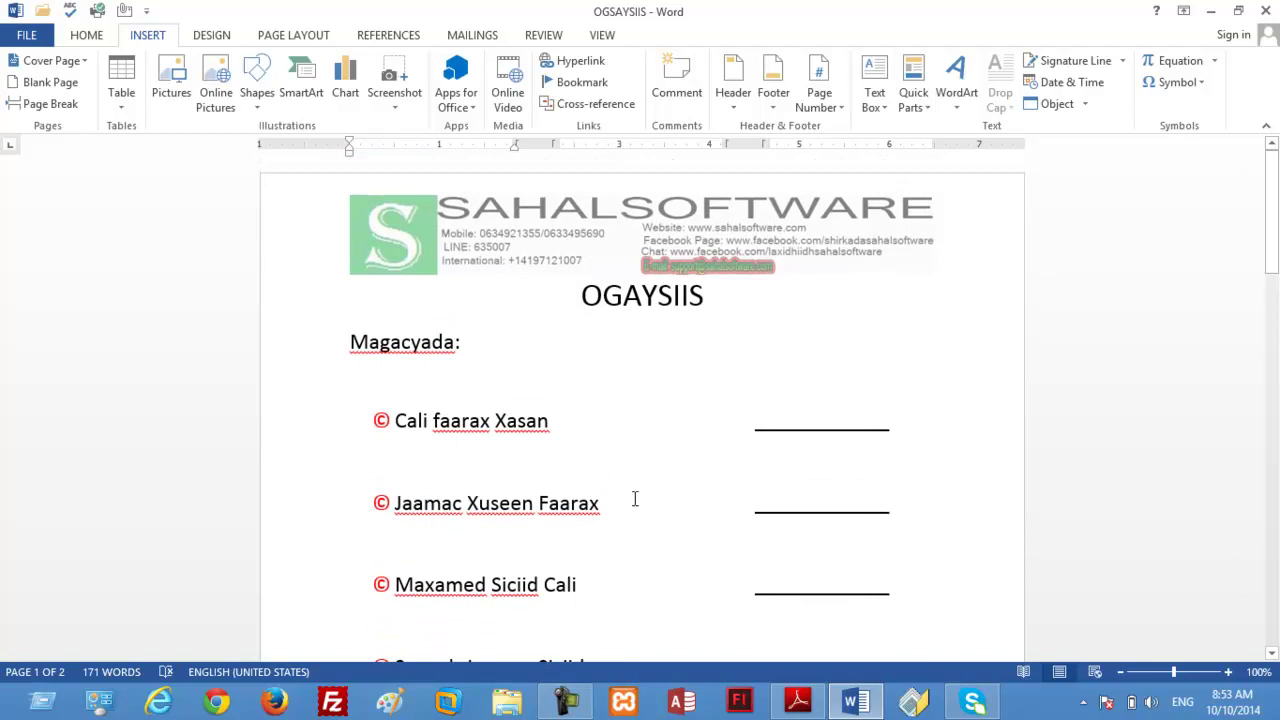
click(403, 386)
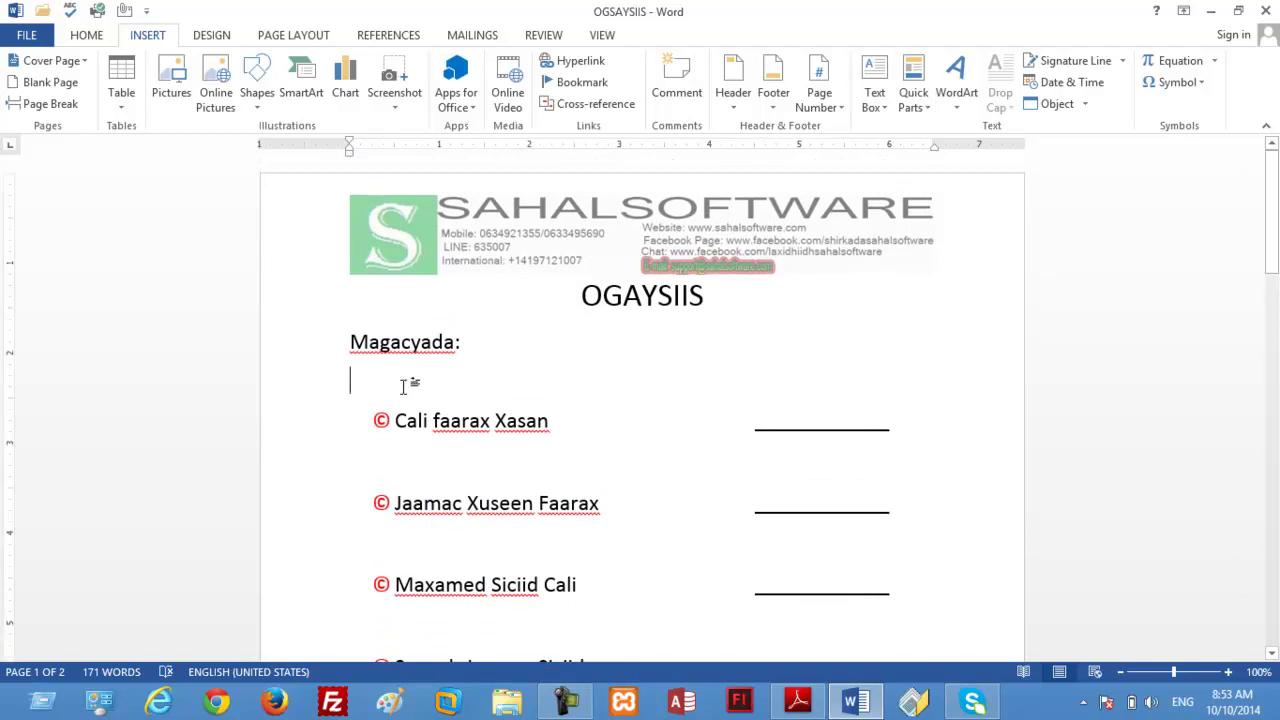
text(Waxaan aadayaa col)
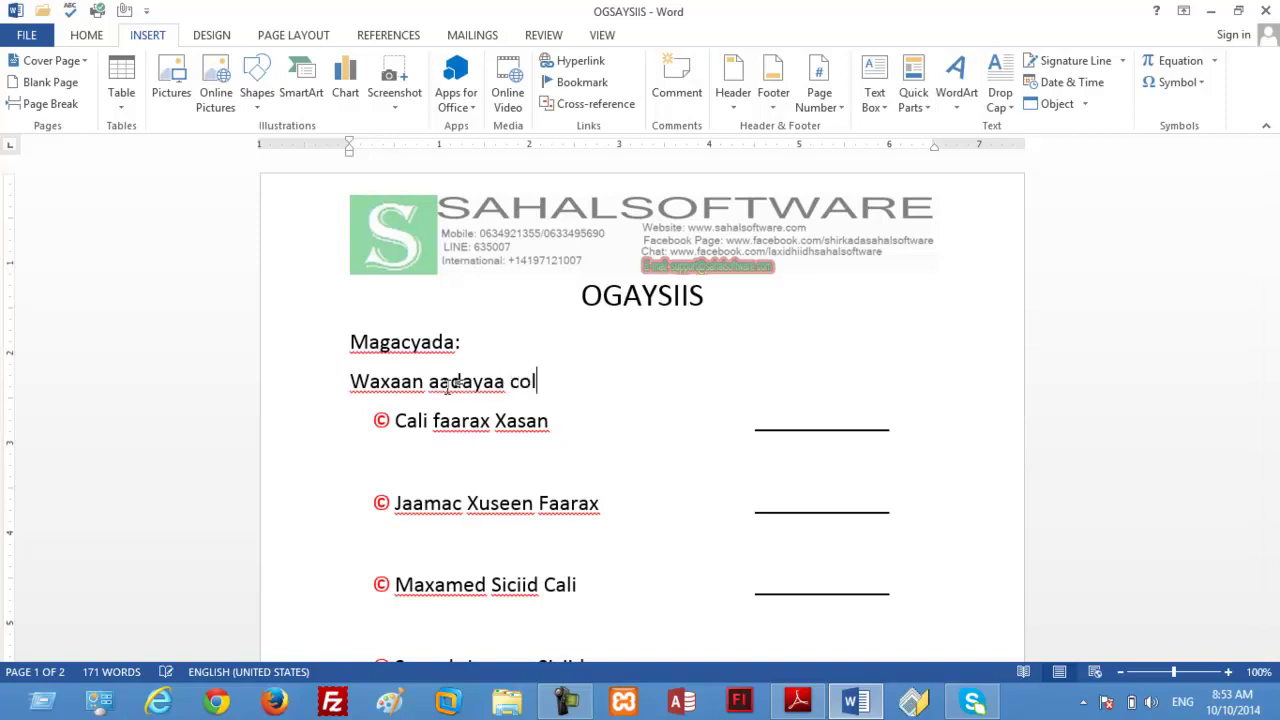
text(lege ka sahalsoftware eek u yaala magaalada laascaanood.)
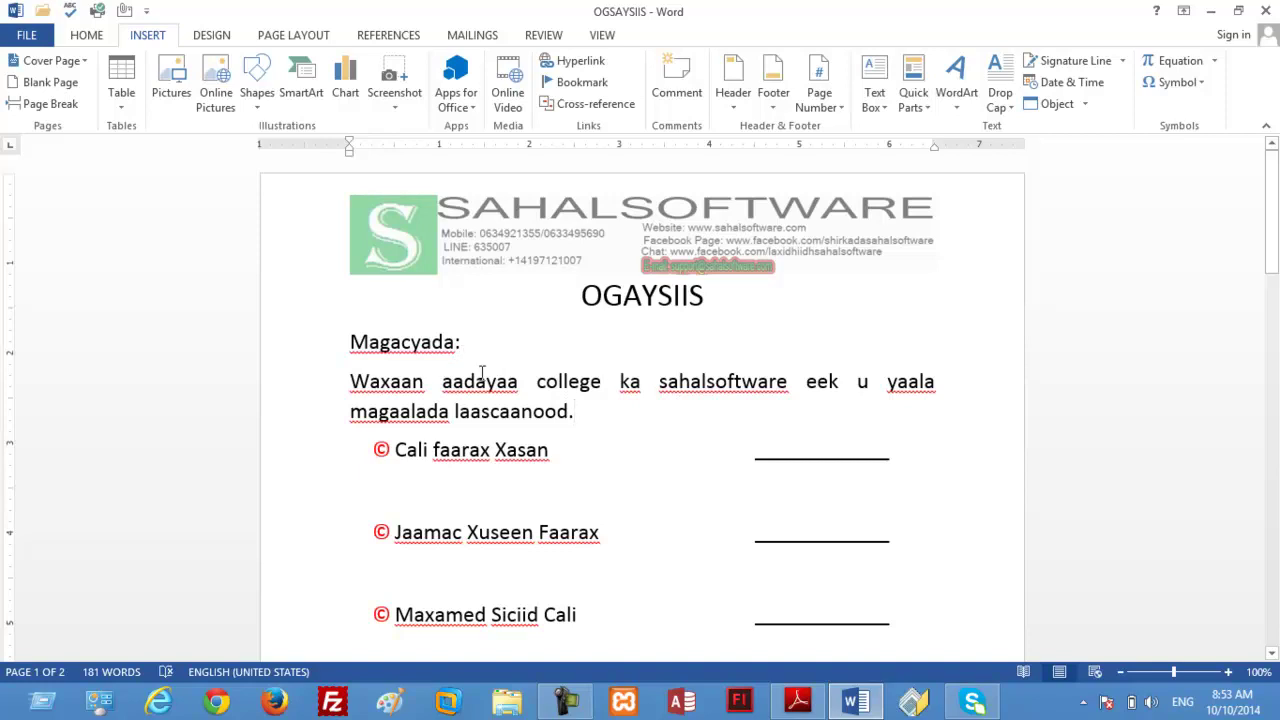
Step: In the PDF guide, highlight 'Page Layout' and 'Columns' in the steps, then return to the OGAYSIIS document
click(797, 702)
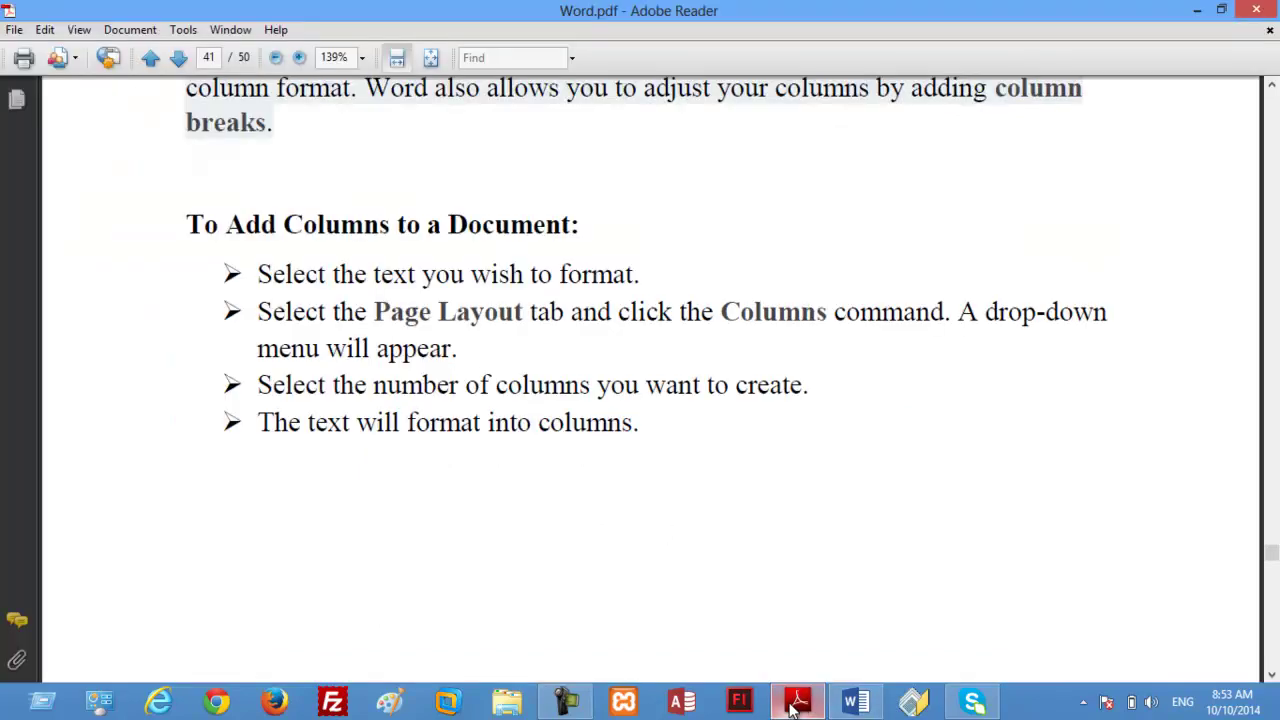
drag(378, 316, 492, 318)
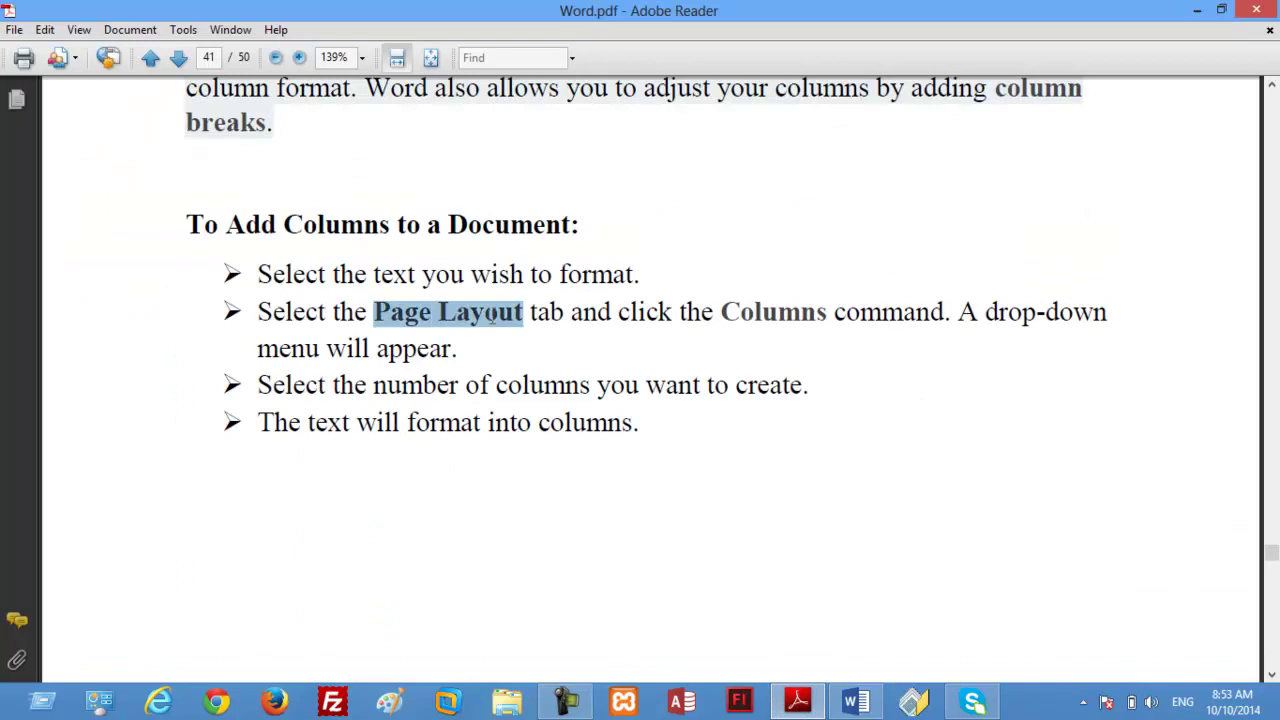
drag(737, 314, 816, 314)
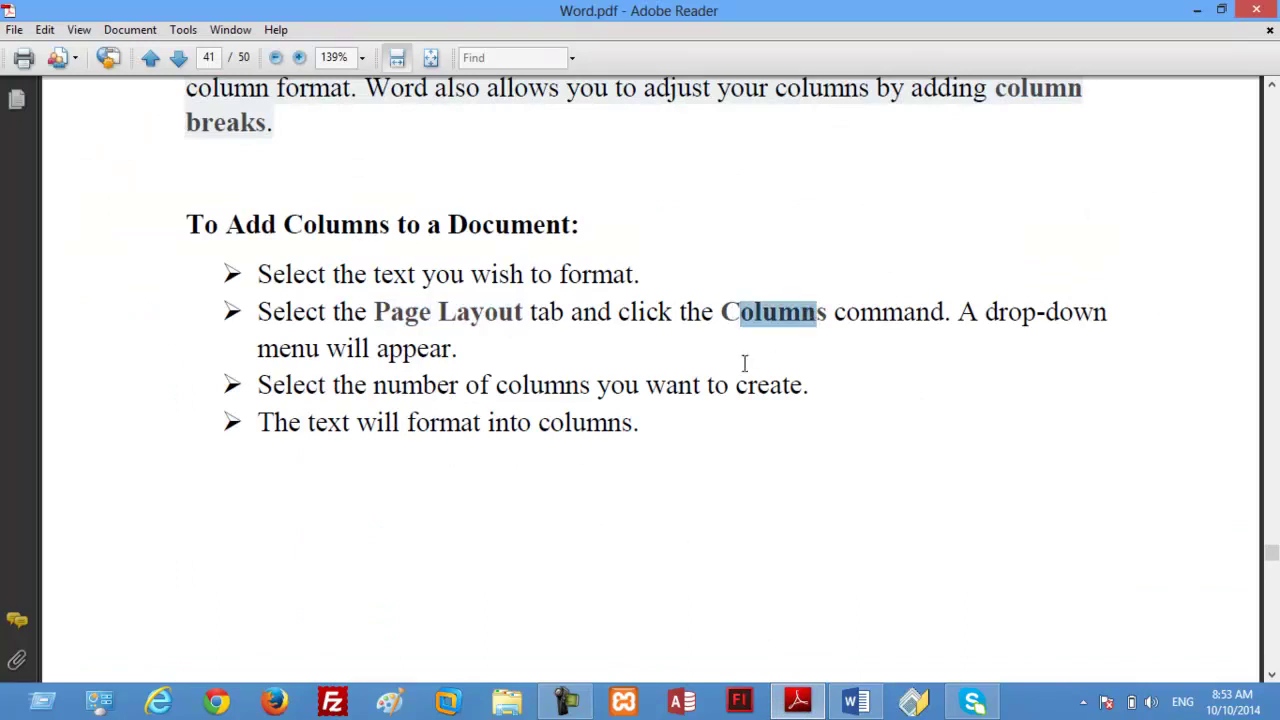
click(852, 702)
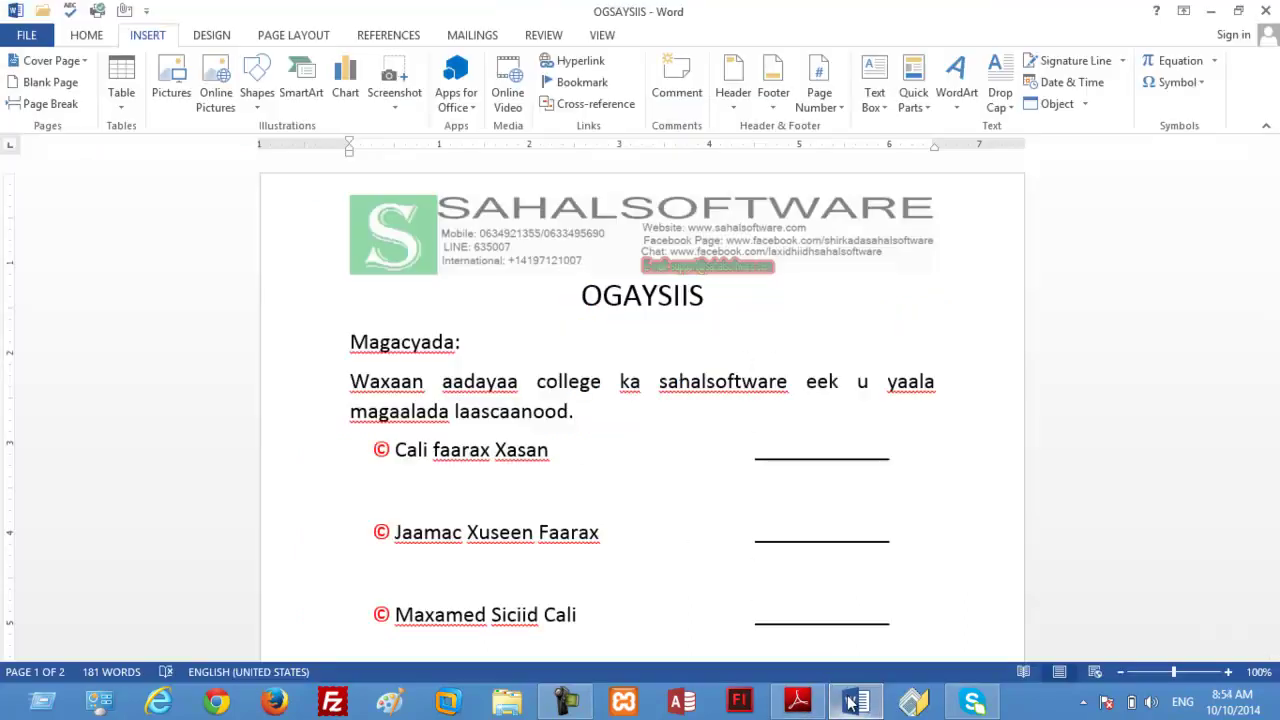
Step: Apply the Two column layout from Page Layout > Columns and scroll down to check it
click(293, 35)
click(176, 94)
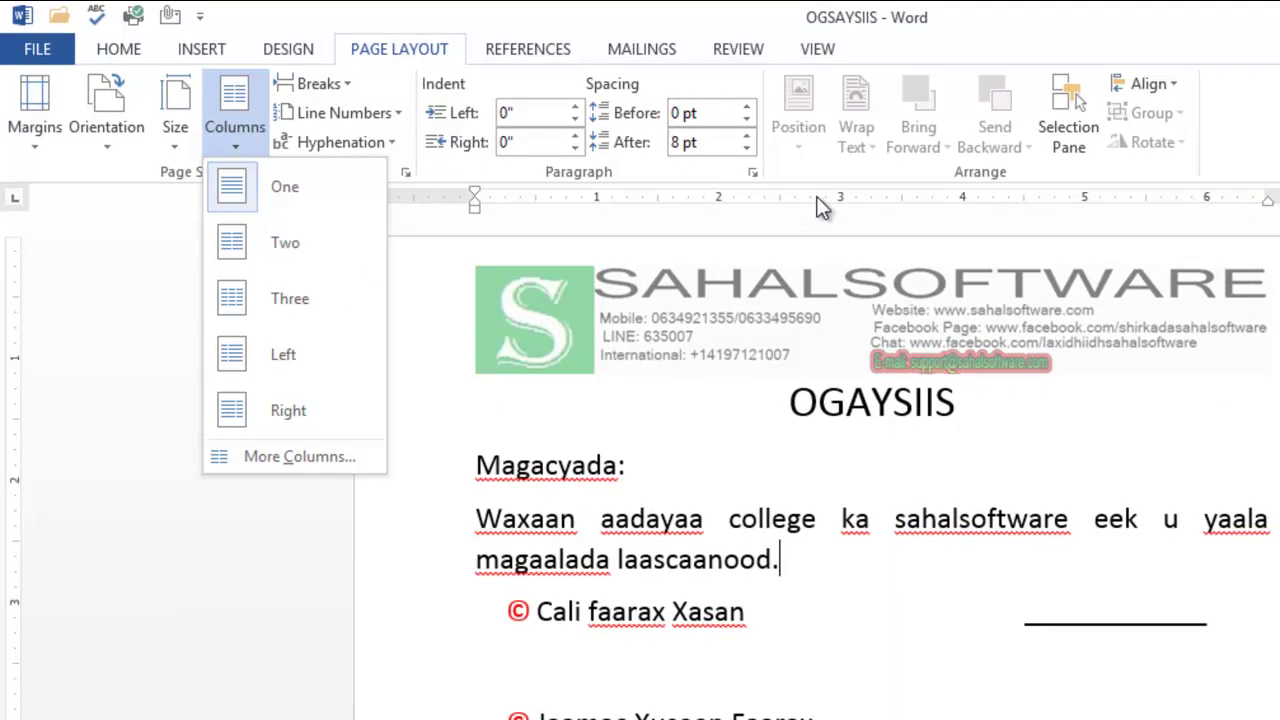
click(253, 247)
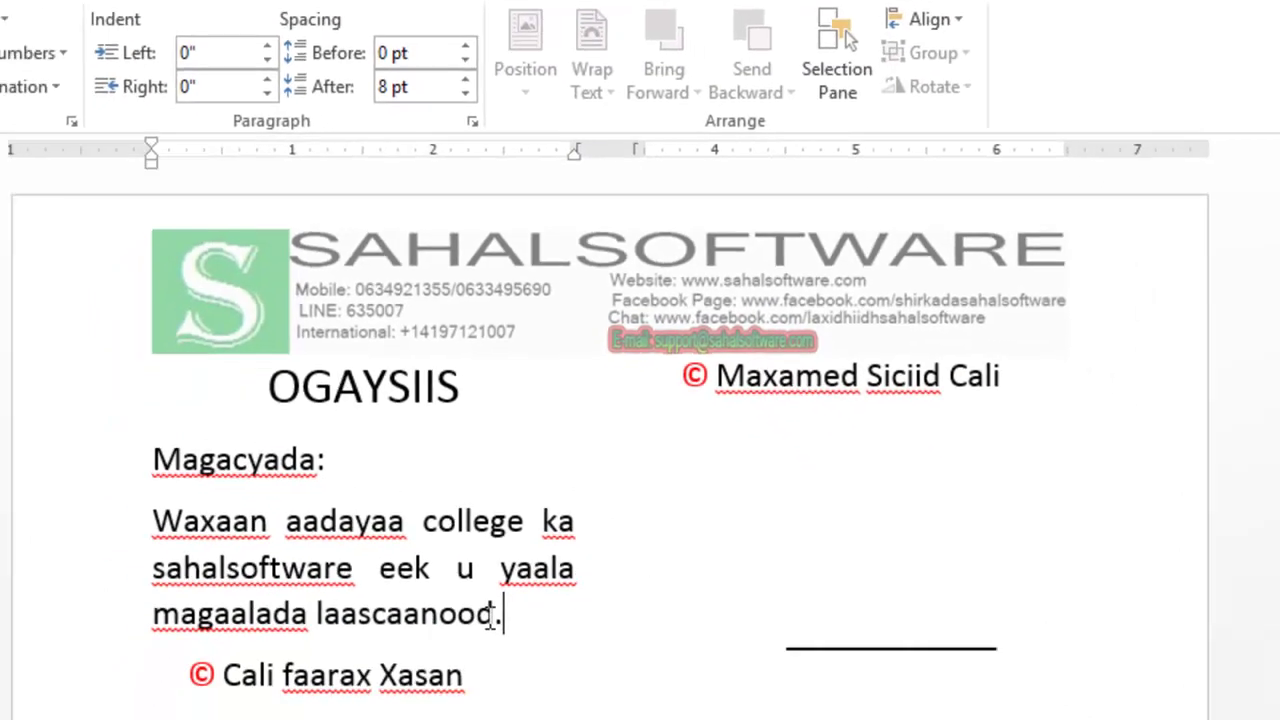
scroll(718, 421, down, 4)
scroll(374, 429, down, 3)
scroll(380, 420, down, 3)
scroll(383, 421, down, 4)
scroll(383, 421, down, 2)
scroll(814, 566, down, 3)
scroll(800, 610, down, 3)
Step: Scroll back to the top and change the layout to Three columns
scroll(782, 565, up, 5)
scroll(782, 558, up, 4)
scroll(781, 546, up, 4)
scroll(775, 520, up, 5)
scroll(771, 497, up, 4)
scroll(771, 497, up, 2)
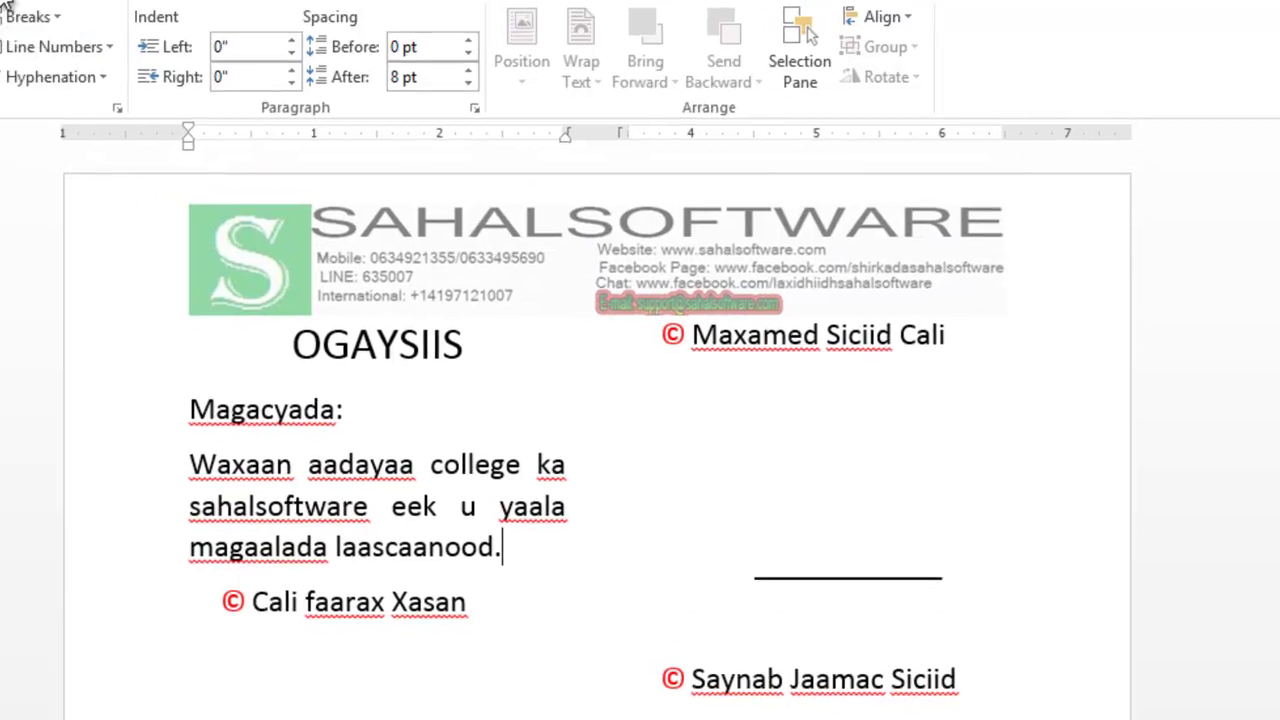
click(227, 104)
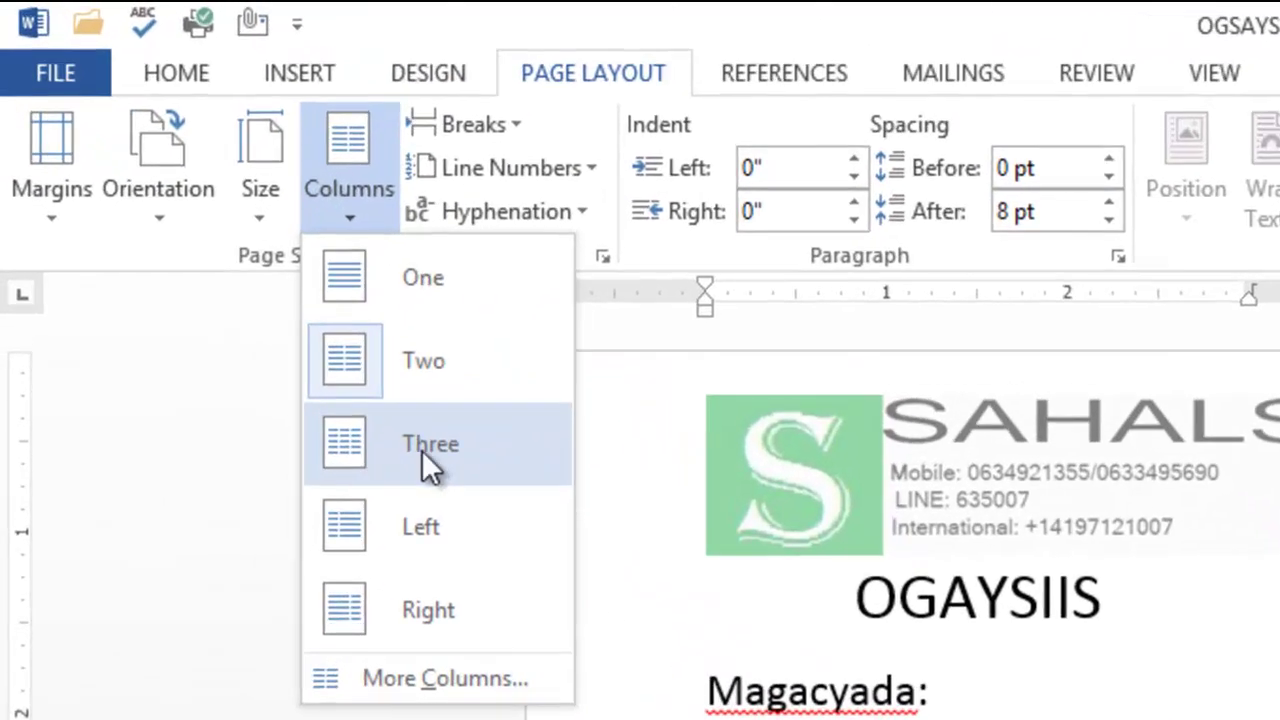
click(300, 311)
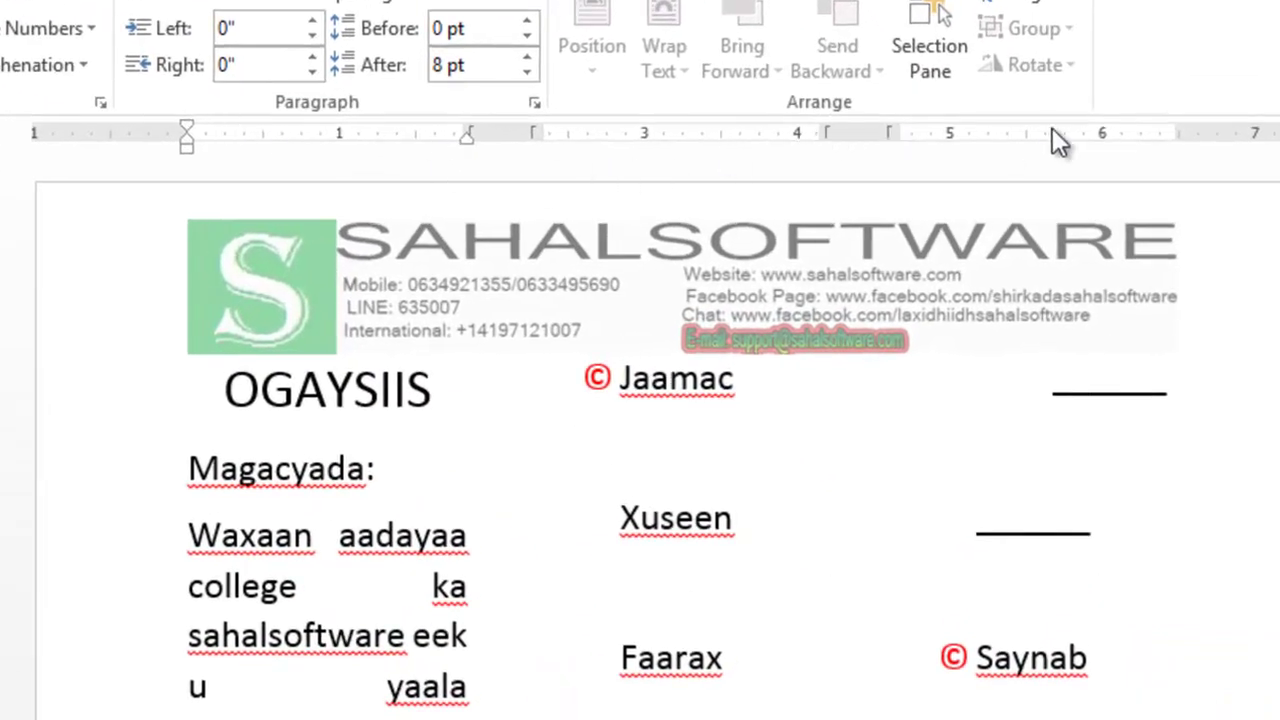
Step: Replace all body text with 'Waxaan ahay arday jecel waxbarasha da computerka'
key(ctrl+a)
key(Delete)
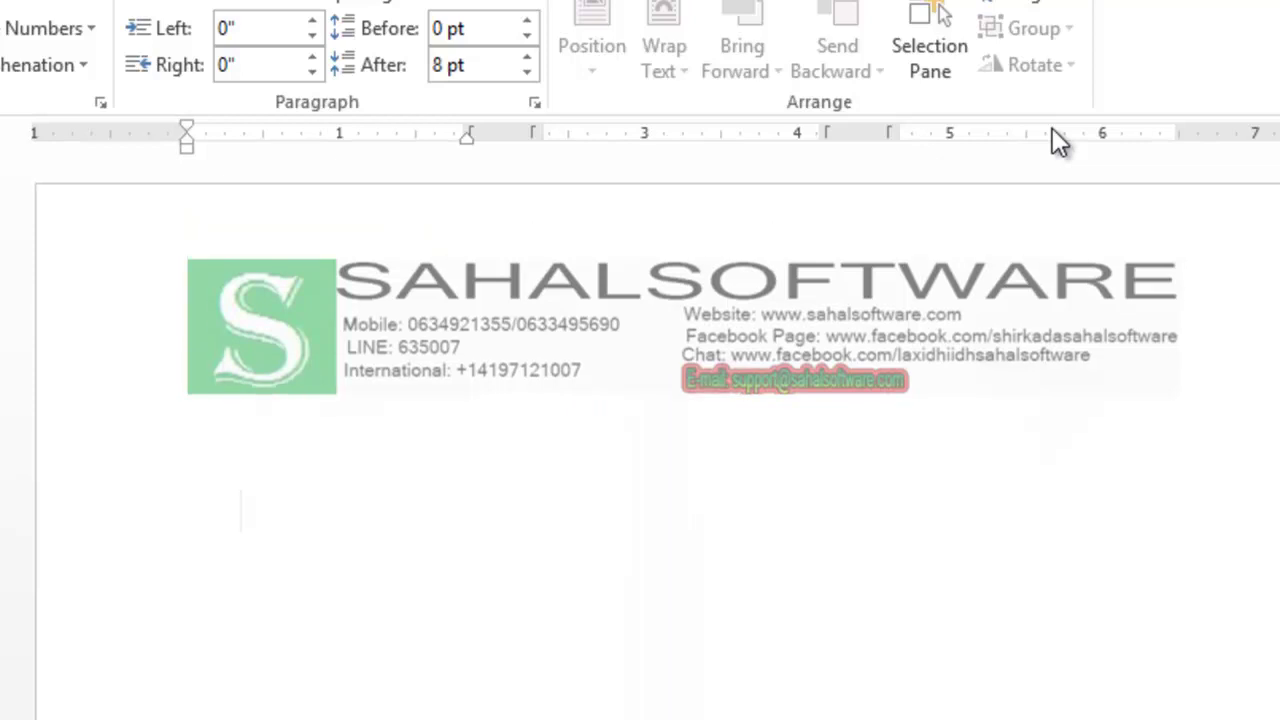
text(Wa)
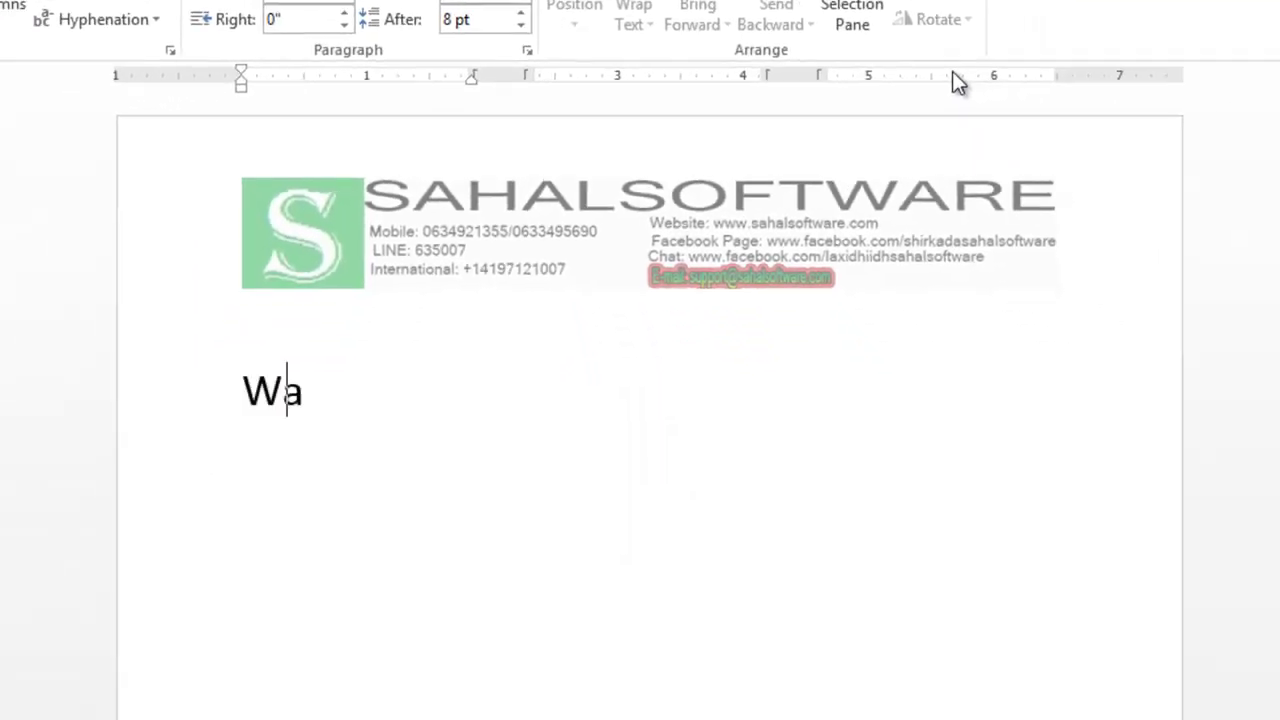
text(xaan aha)
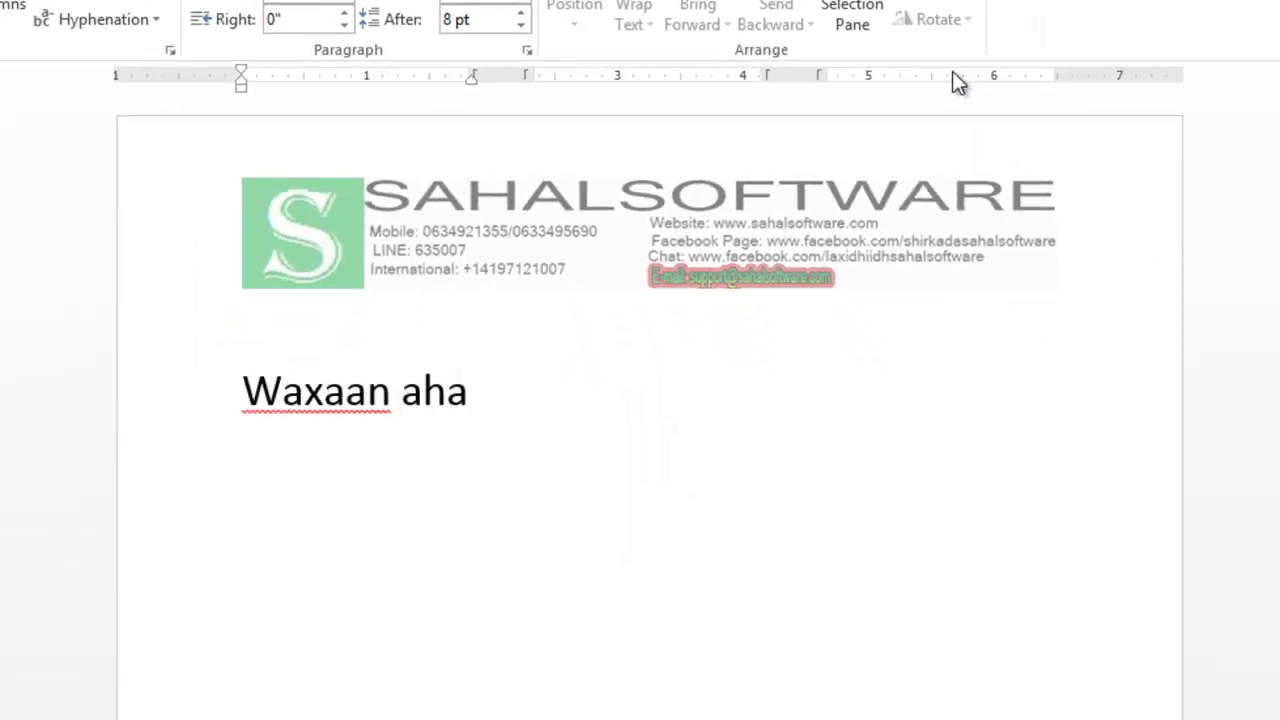
text(y arday)
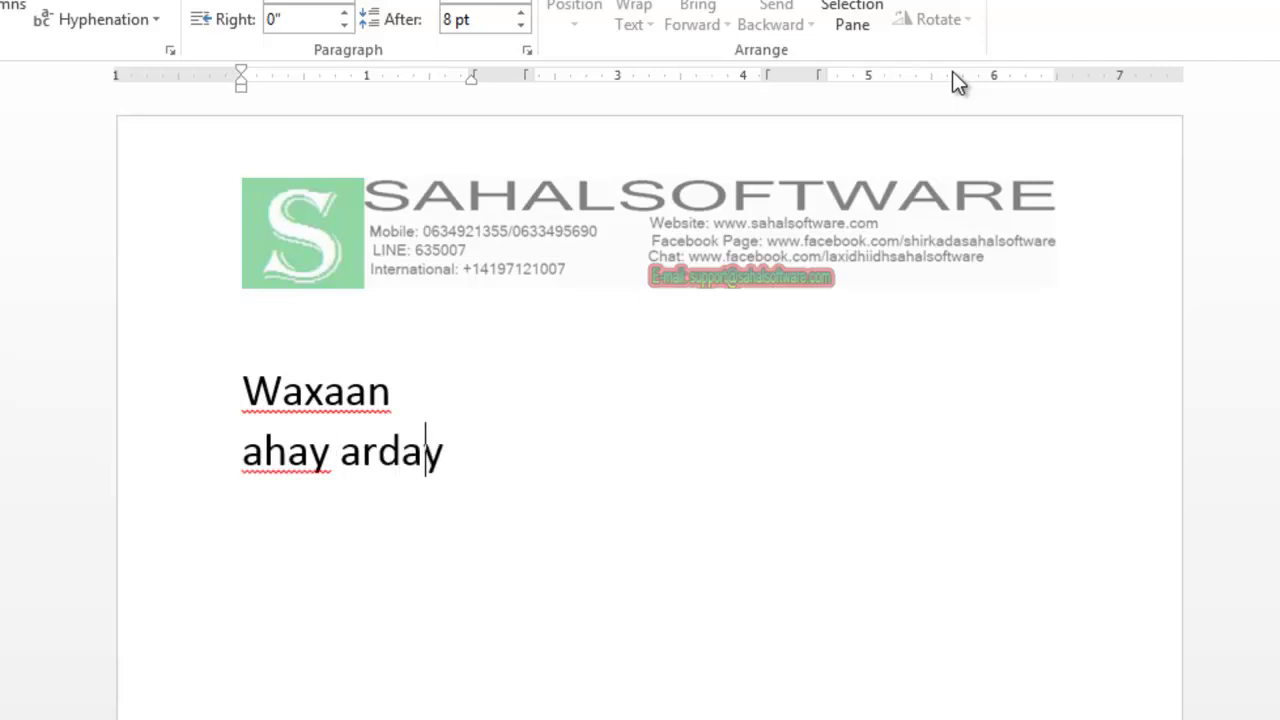
text( jecel waxba)
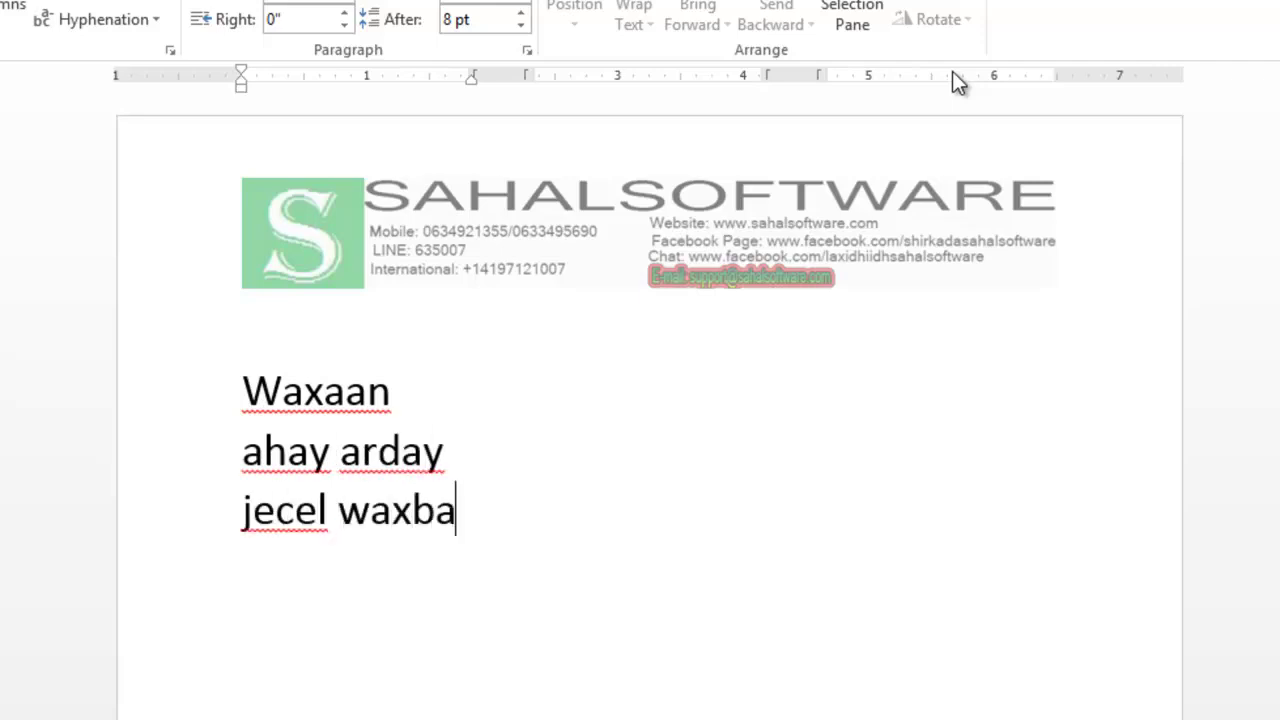
text(rasha da com)
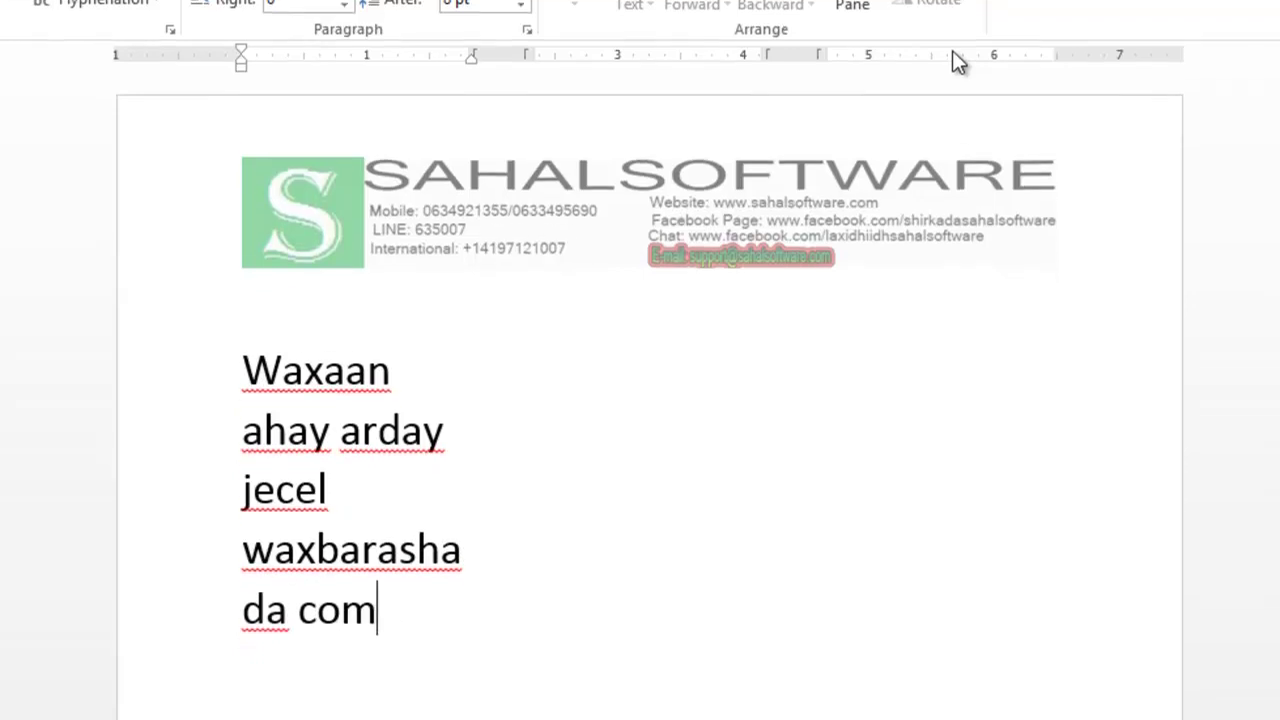
text(puterka)
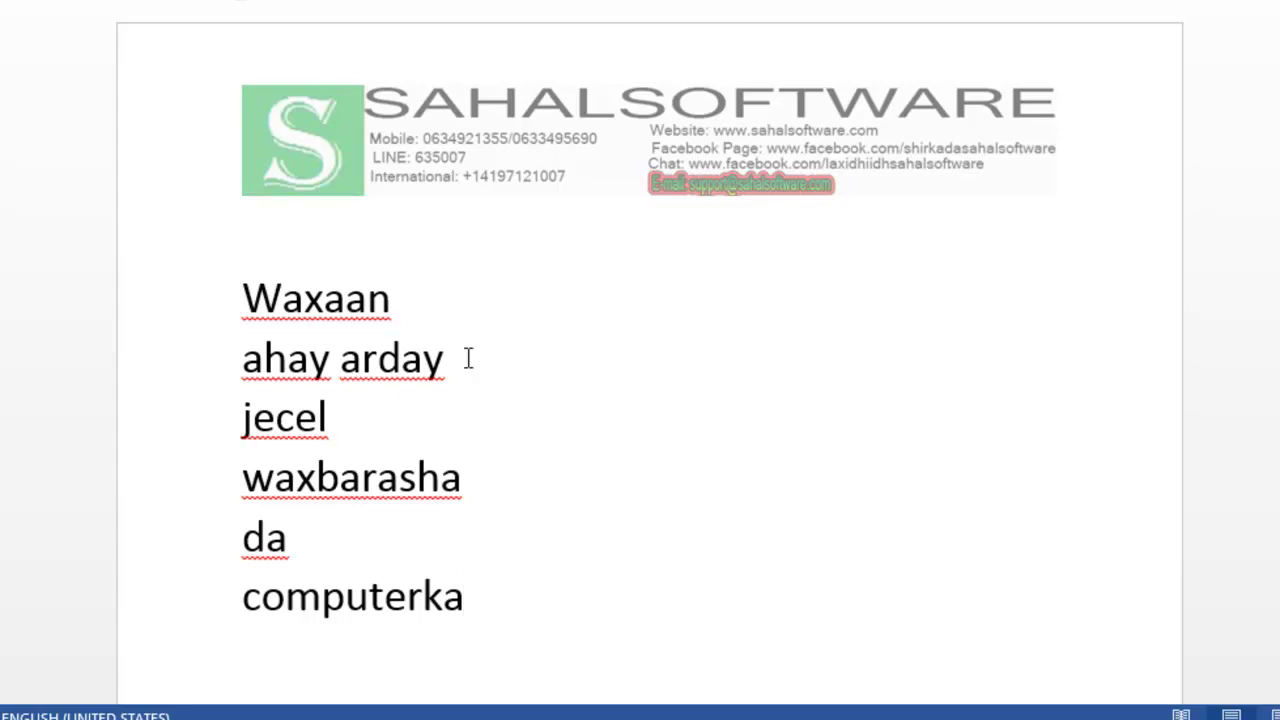
Step: Set the new text to 14 pt and place the cursor after 'computerka'
drag(490, 588, 240, 329)
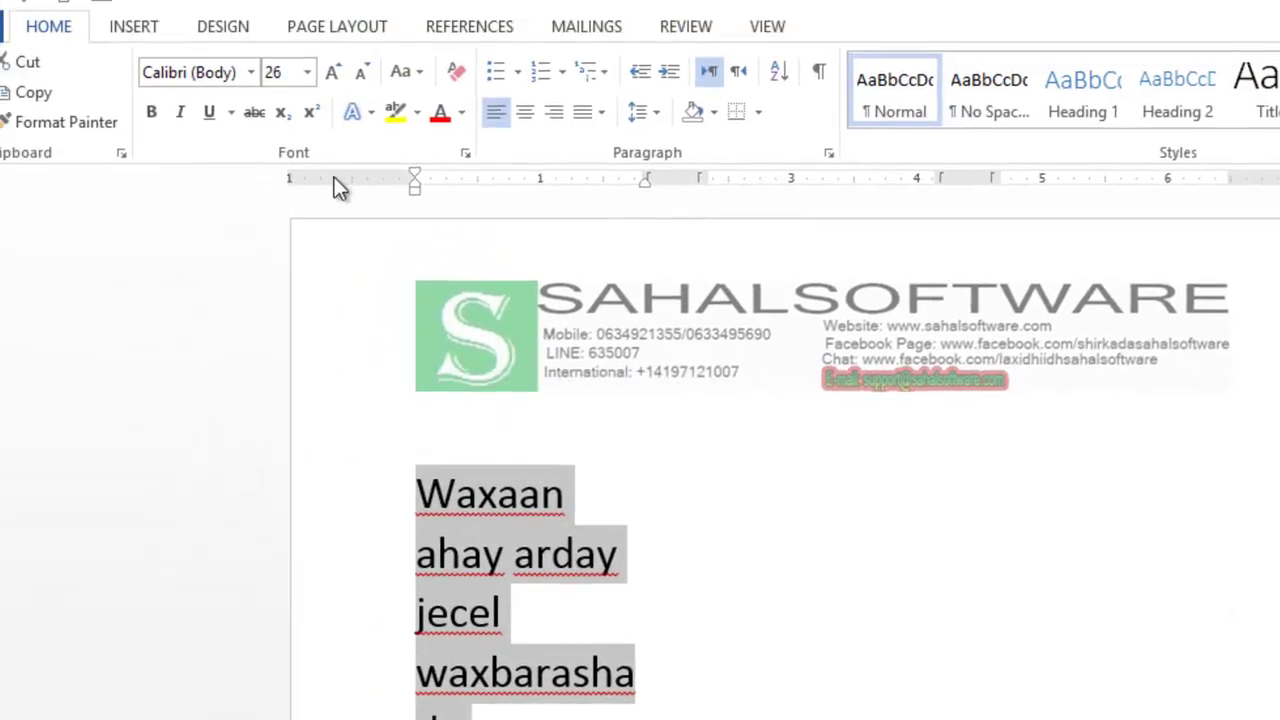
click(327, 99)
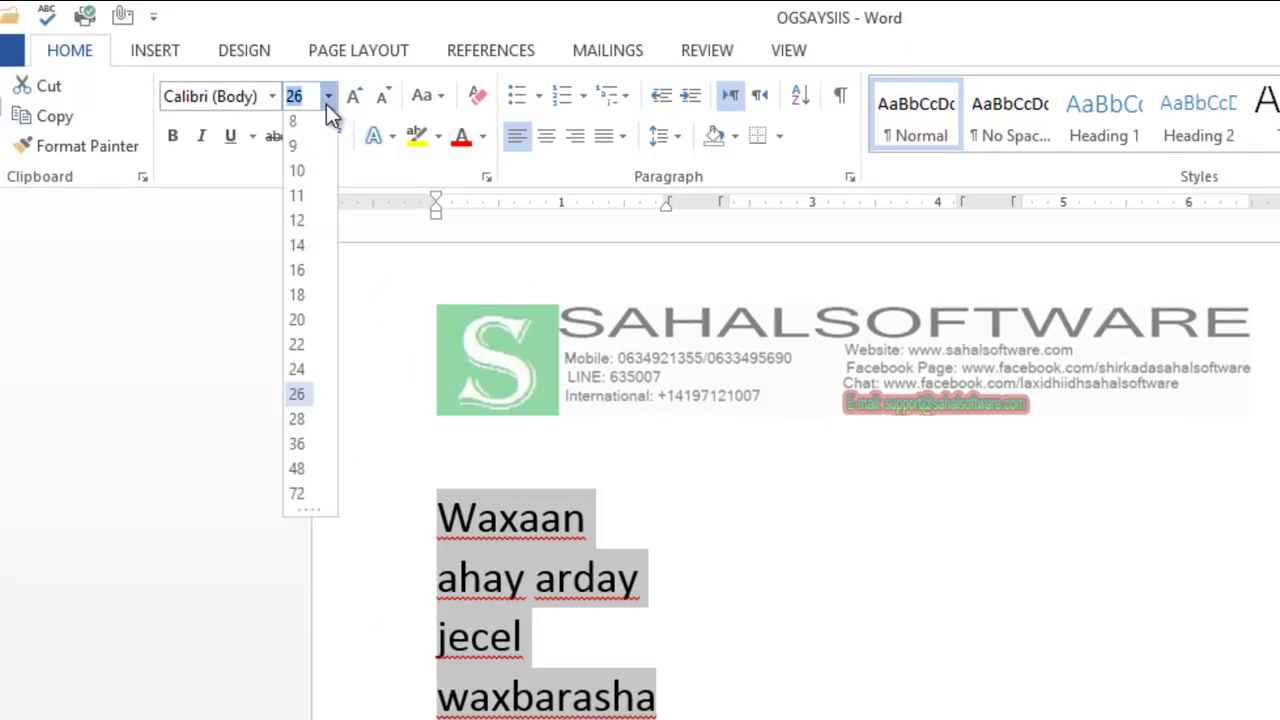
click(299, 250)
click(601, 578)
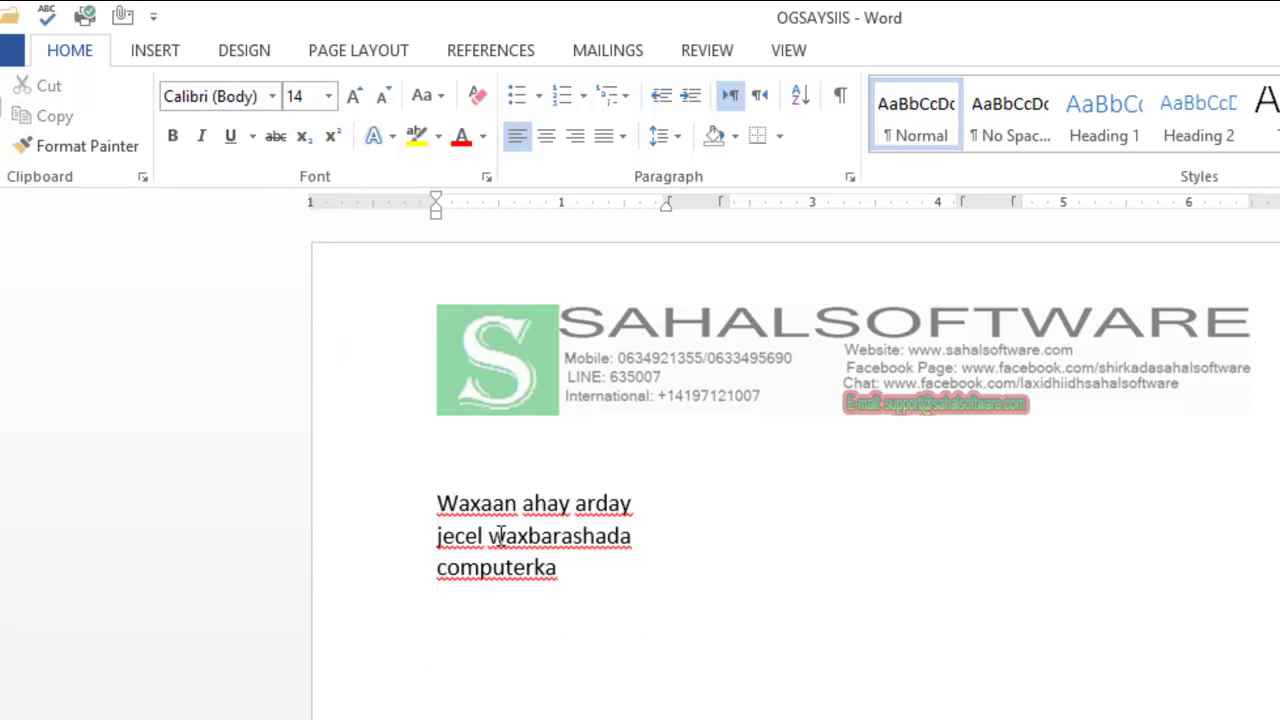
triple_click(443, 506)
key(ctrl+c)
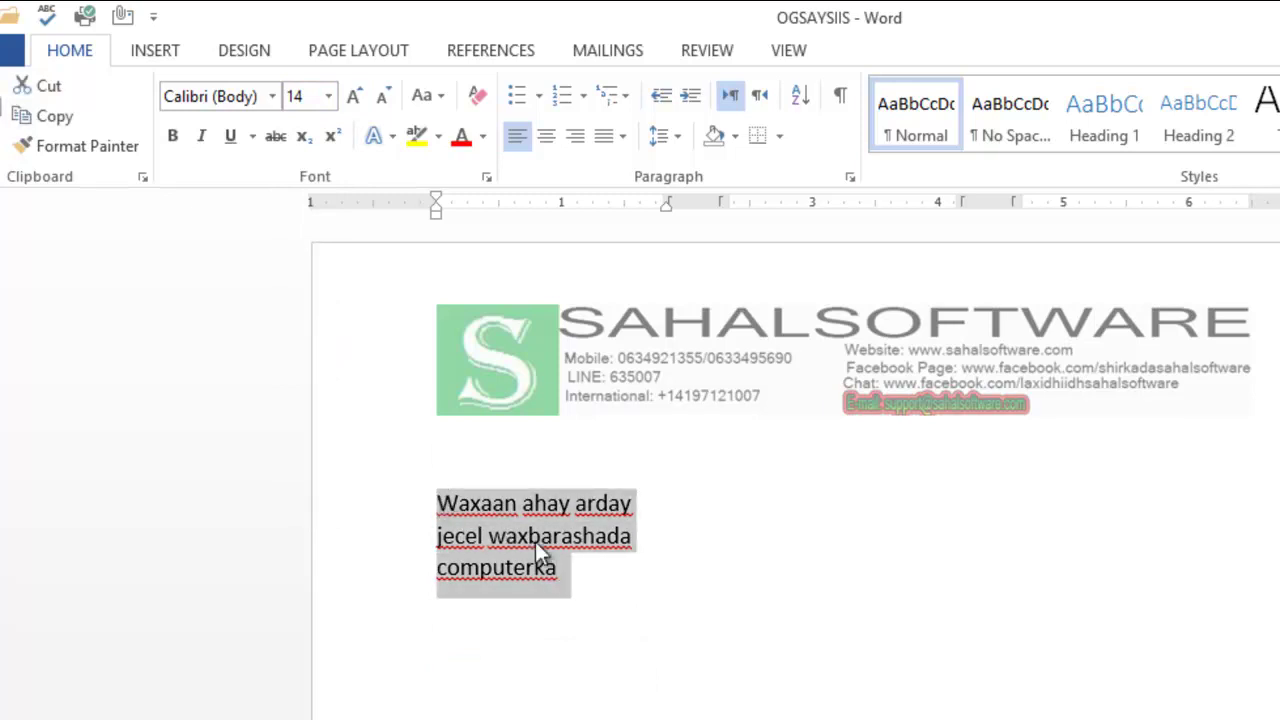
click(585, 570)
Step: Start a new line and paste the text five times to fill all three columns
key(Return)
key(Return)
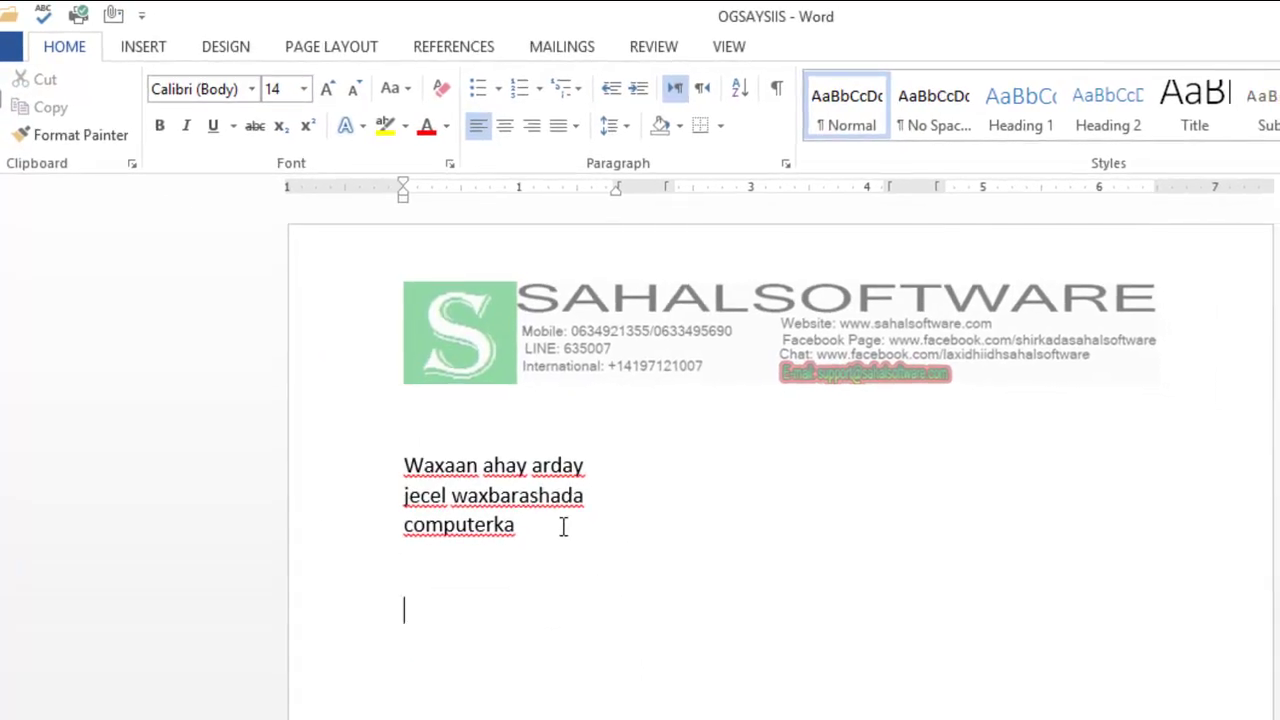
key(ctrl+v)
key(ctrl+v)
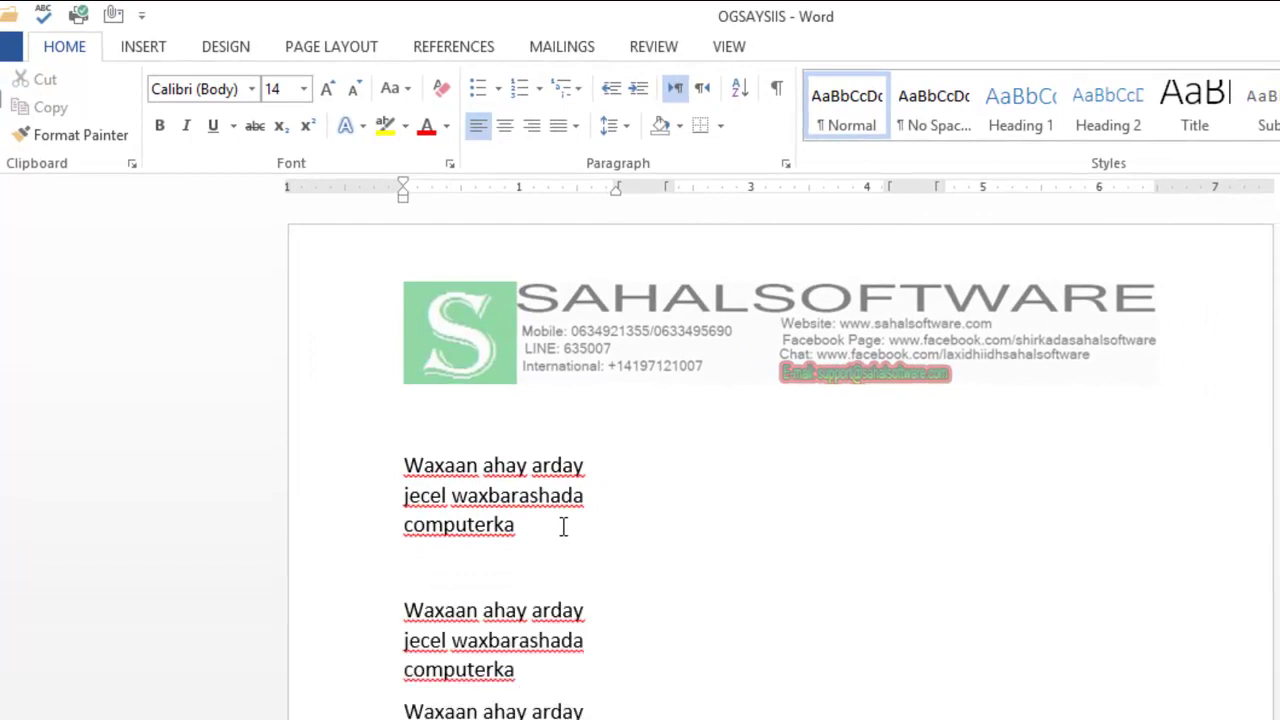
key(ctrl+v)
key(ctrl+v)
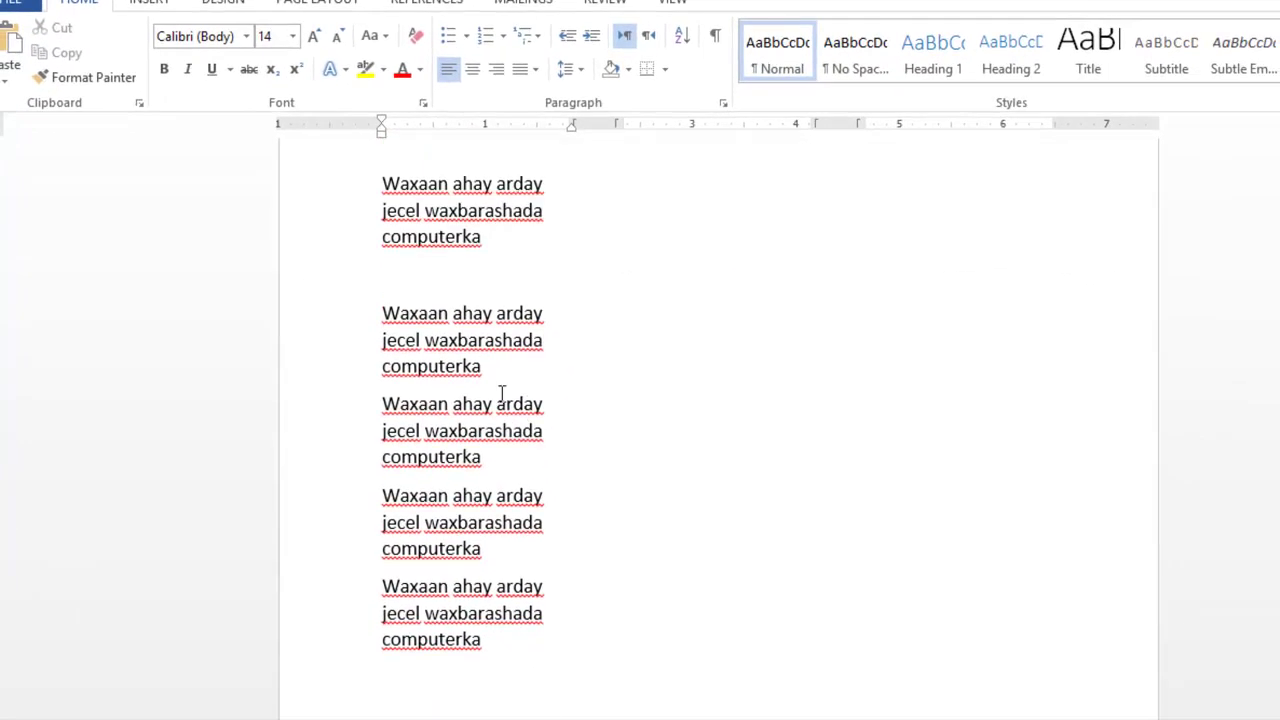
key(ctrl+v)
key(ctrl+v)
key(ctrl+v)
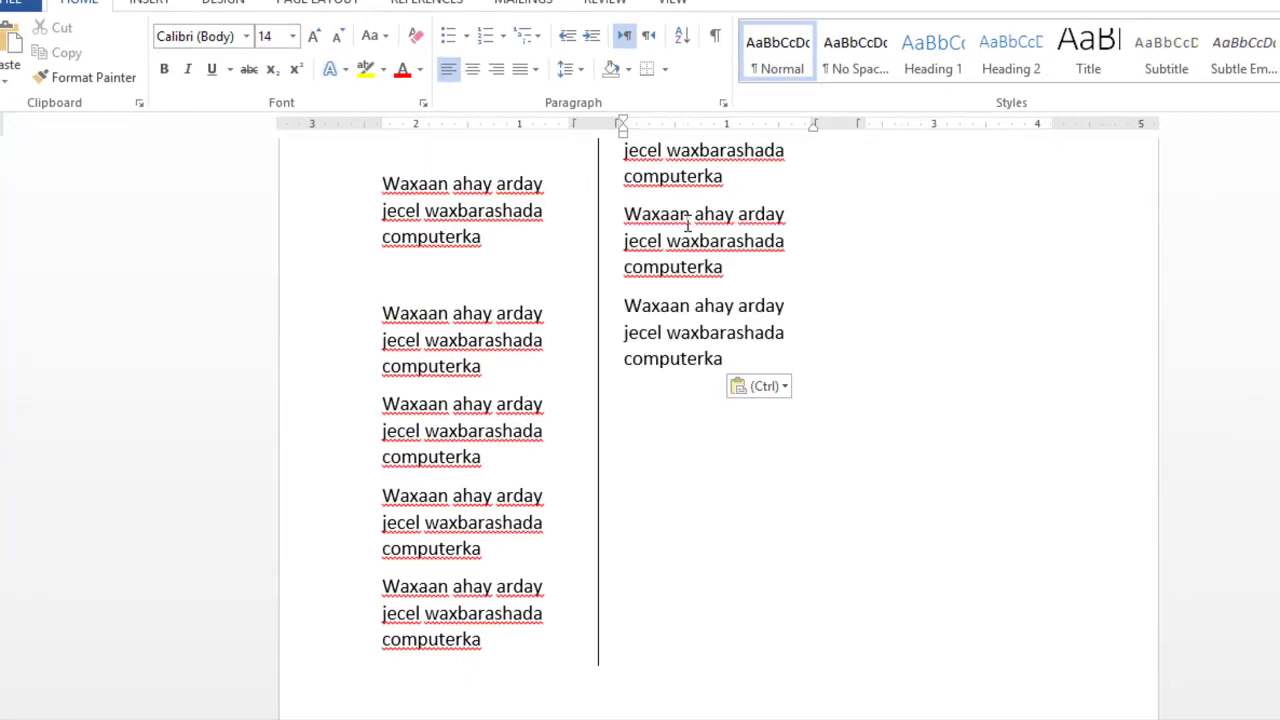
key(ctrl+v)
key(ctrl+v)
key(ctrl+v)
key(ctrl+v)
key(ctrl+v)
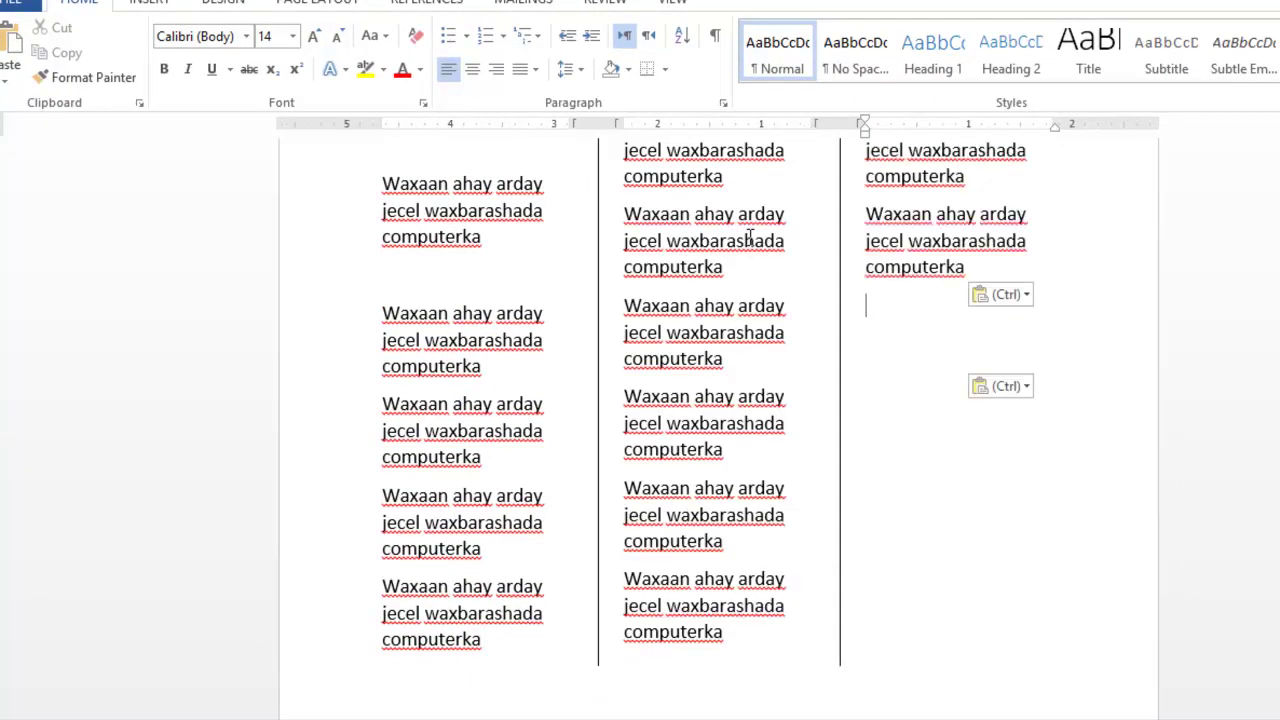
key(ctrl+v)
key(ctrl+v)
key(ctrl+v)
key(ctrl+v)
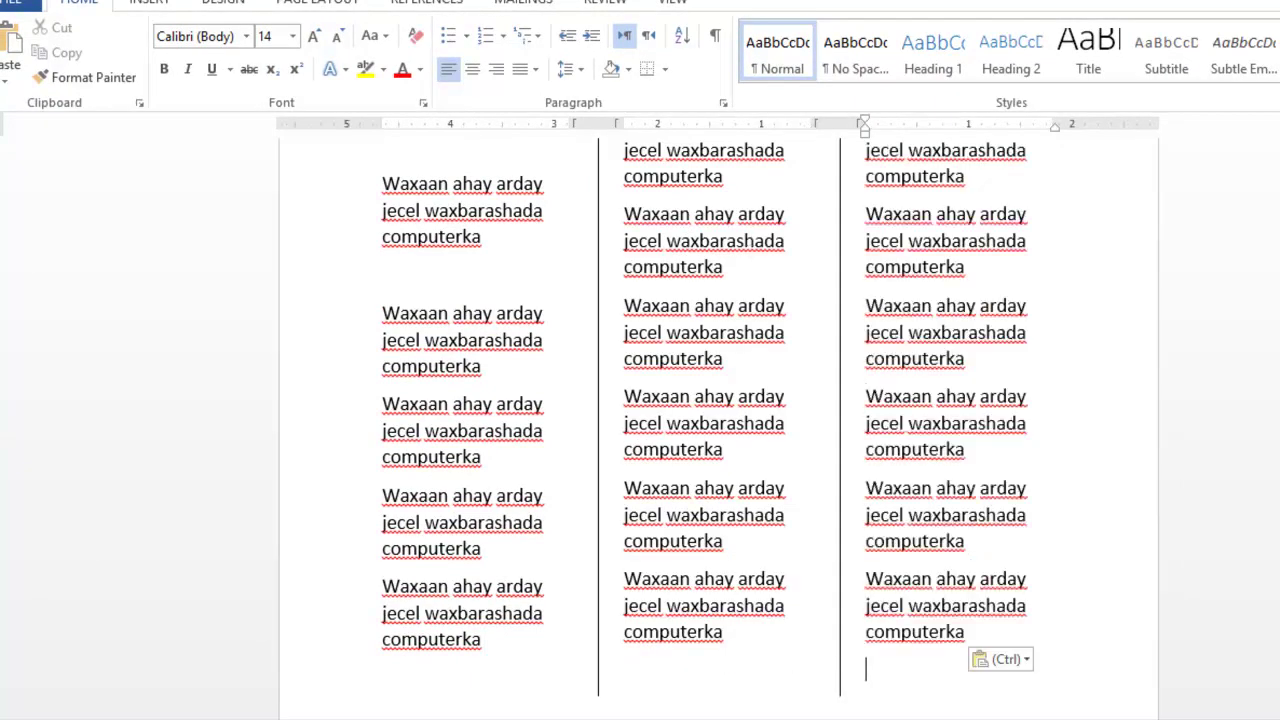
scroll(497, 375, up, 1)
scroll(497, 375, up, 3)
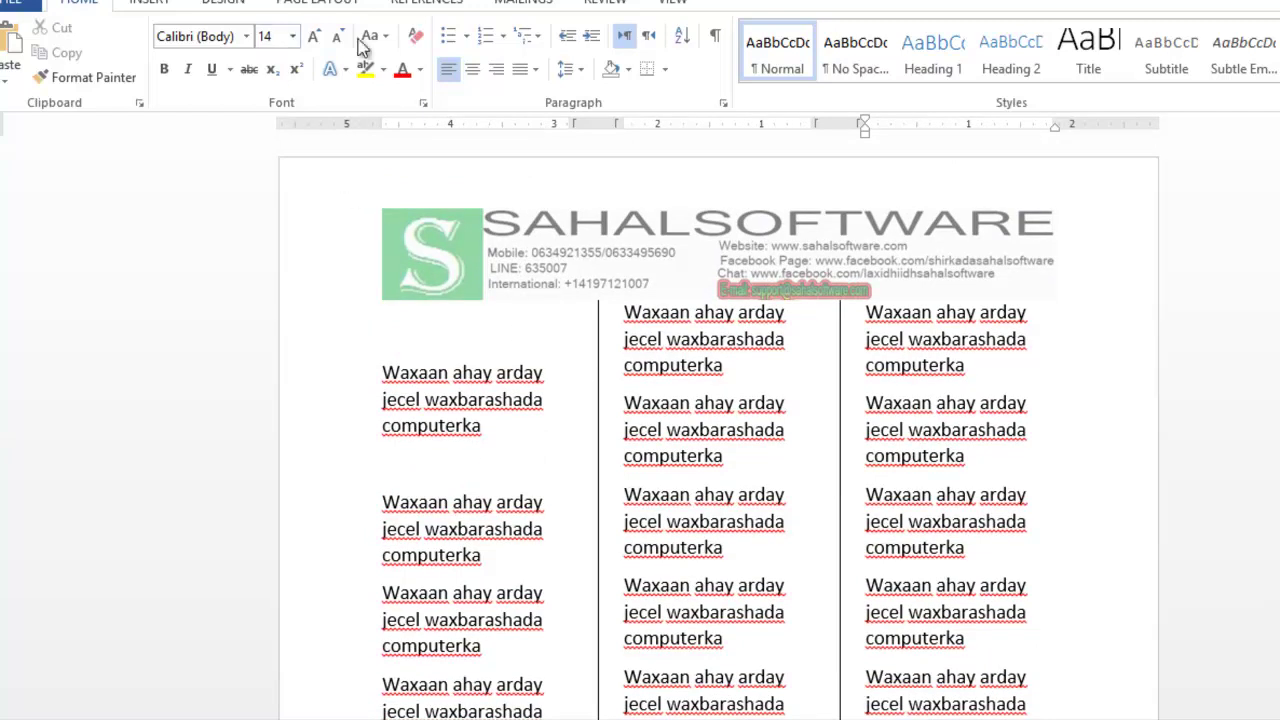
Step: Apply the Left column preset, then switch to the Right preset
click(318, 3)
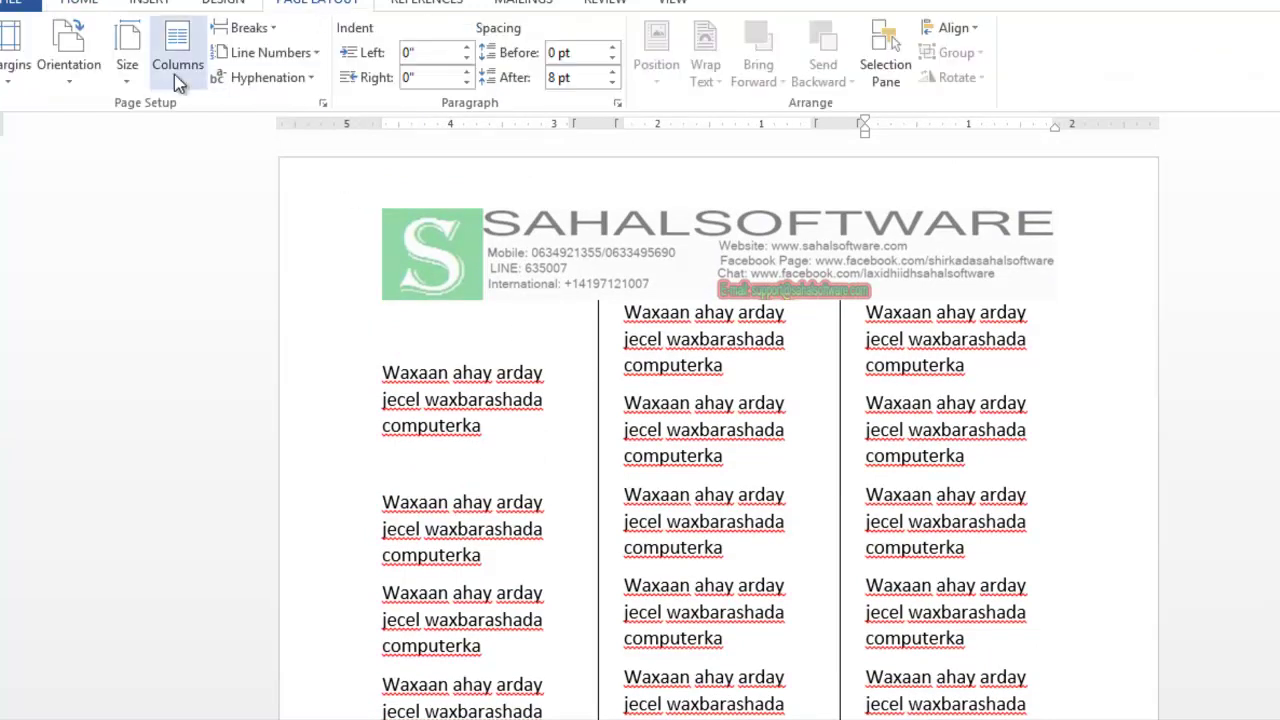
click(174, 74)
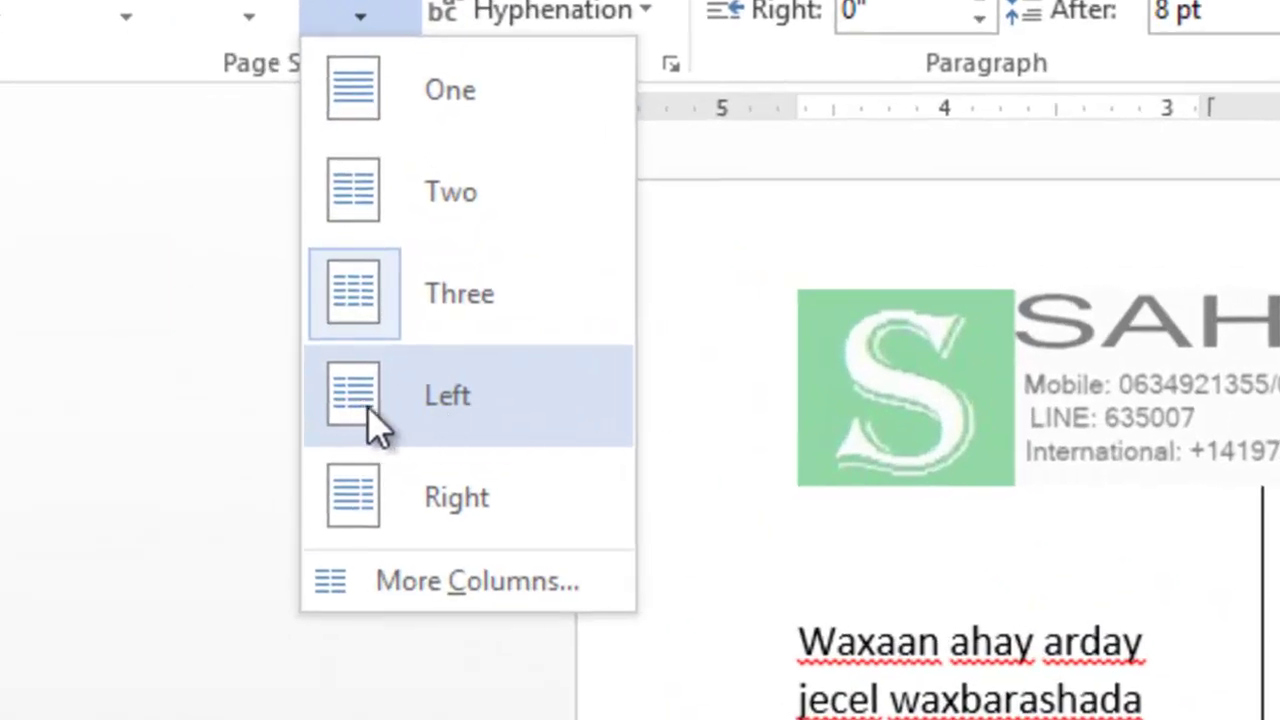
click(433, 407)
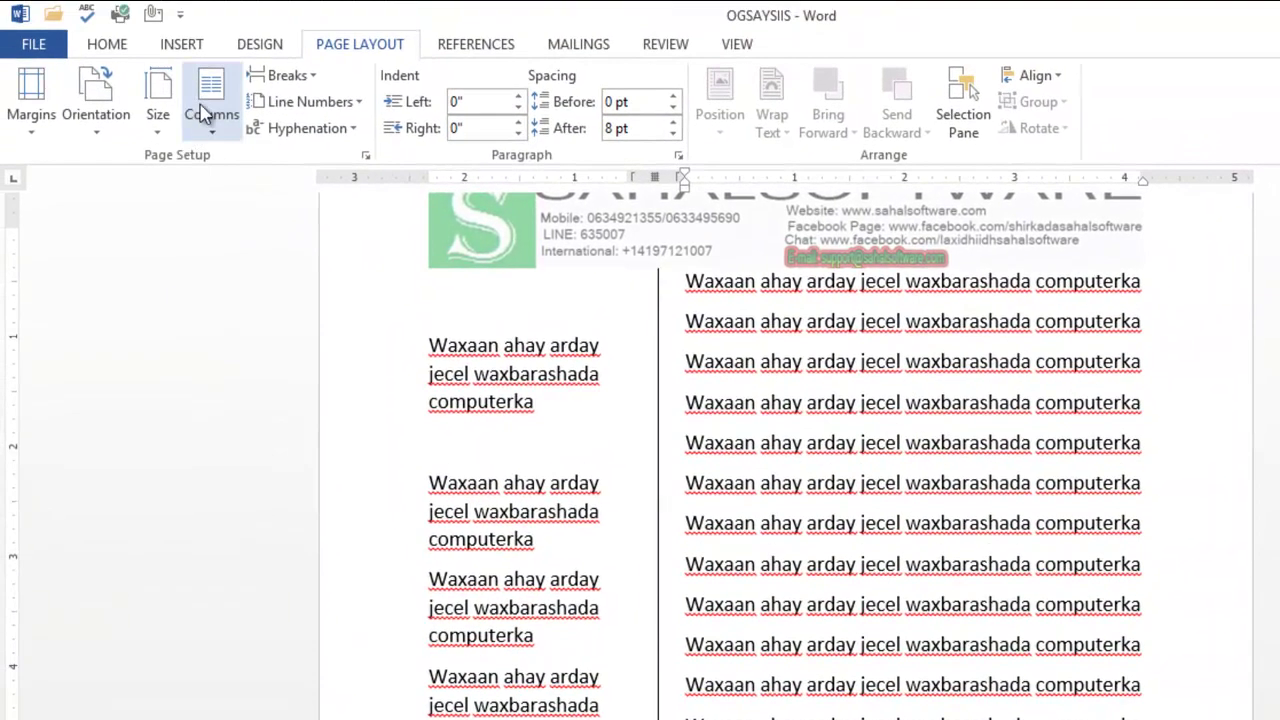
click(258, 75)
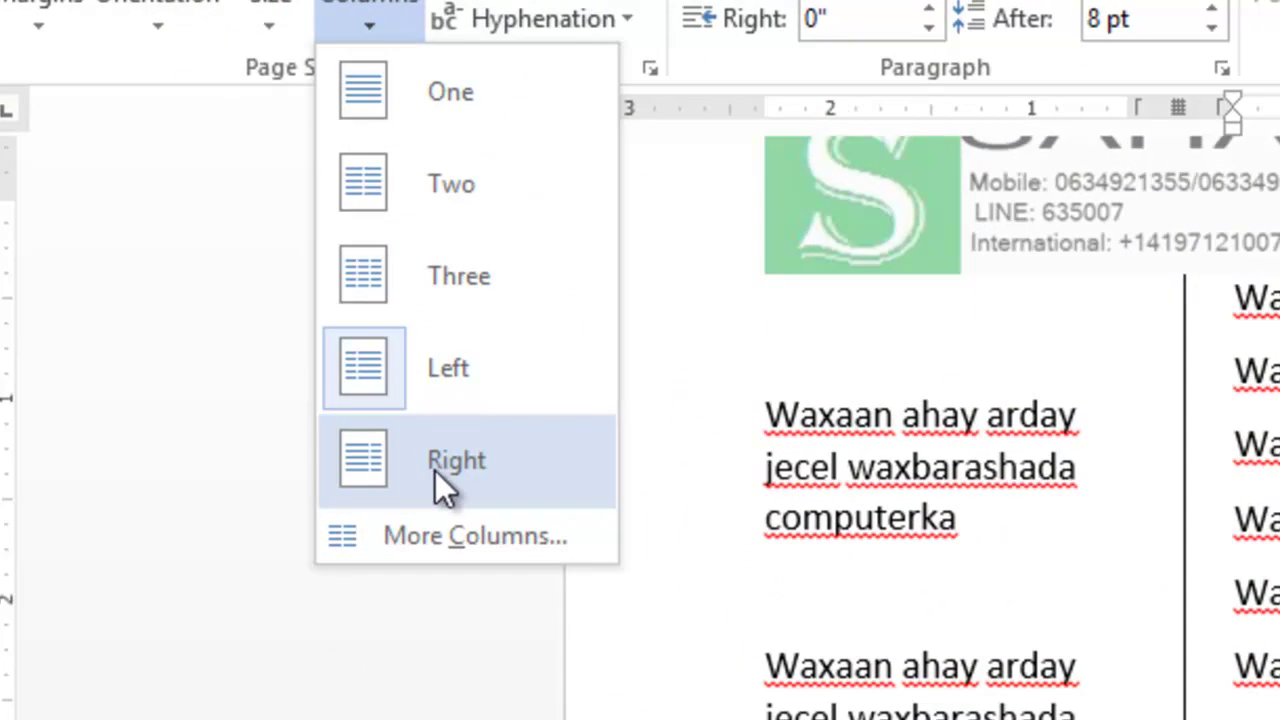
click(435, 470)
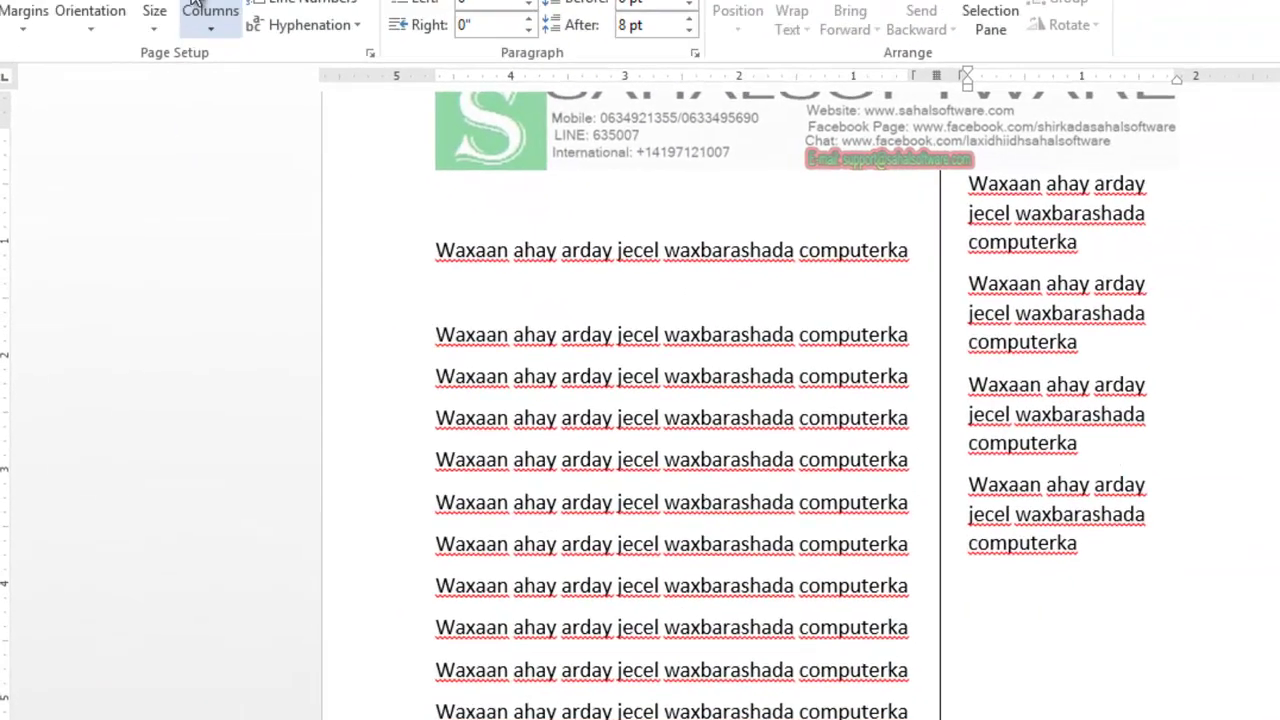
click(199, 10)
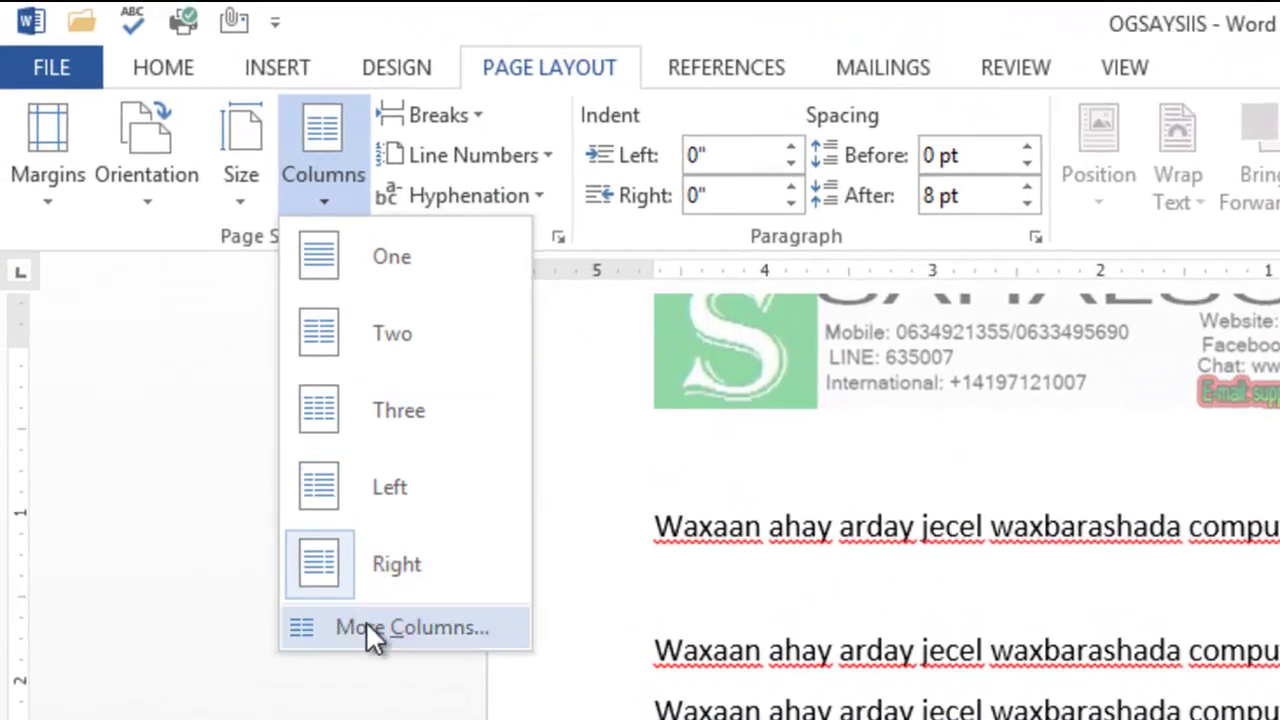
Step: Set the text in 5 equal columns via More Columns, then restore One column
click(370, 625)
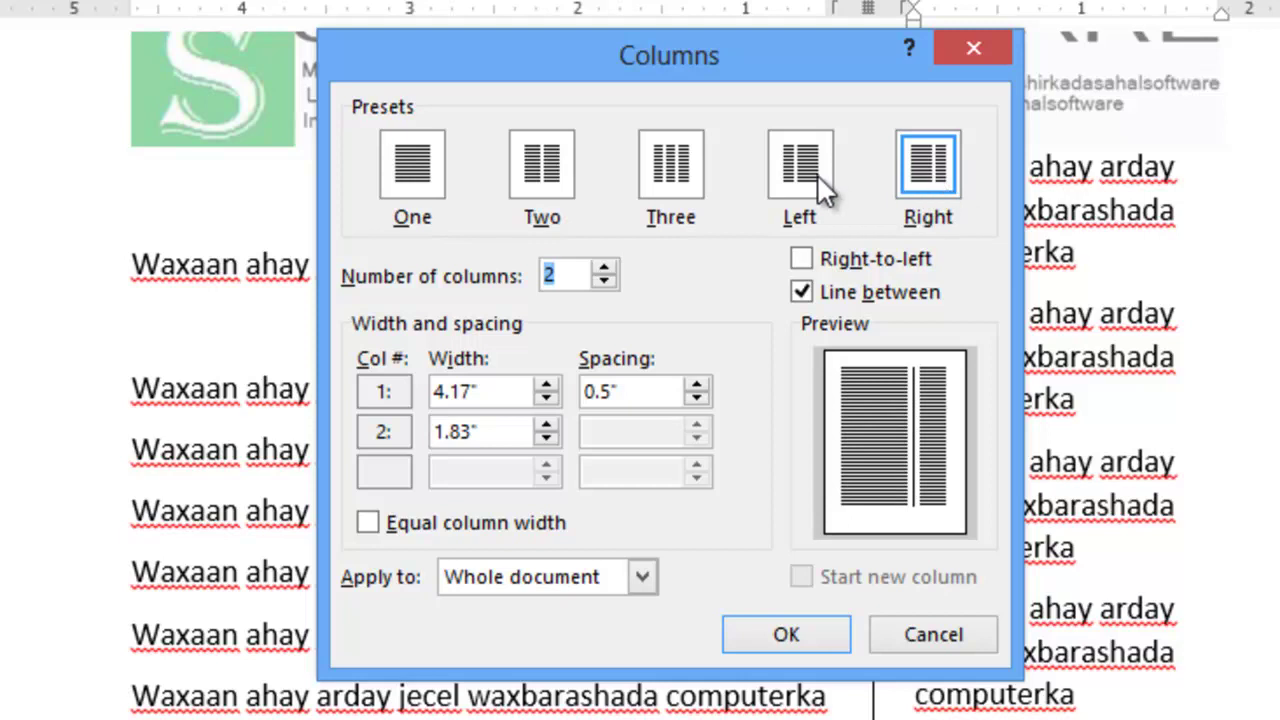
click(679, 167)
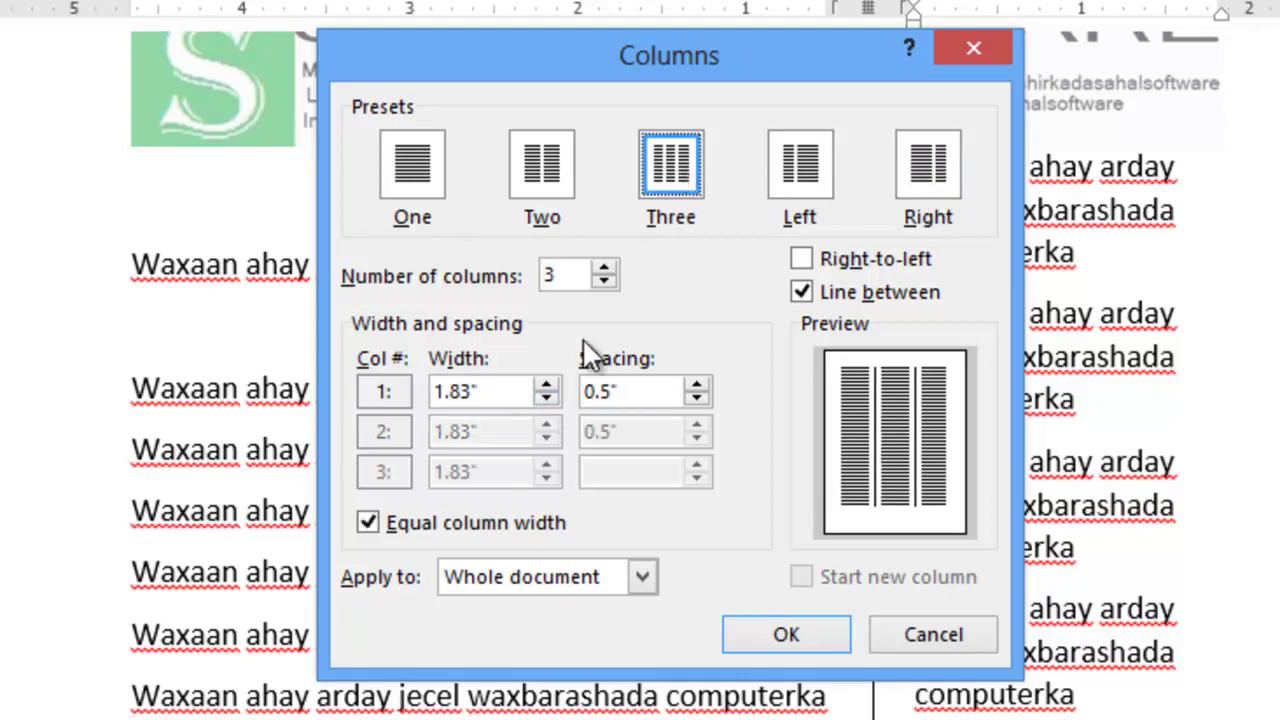
click(604, 270)
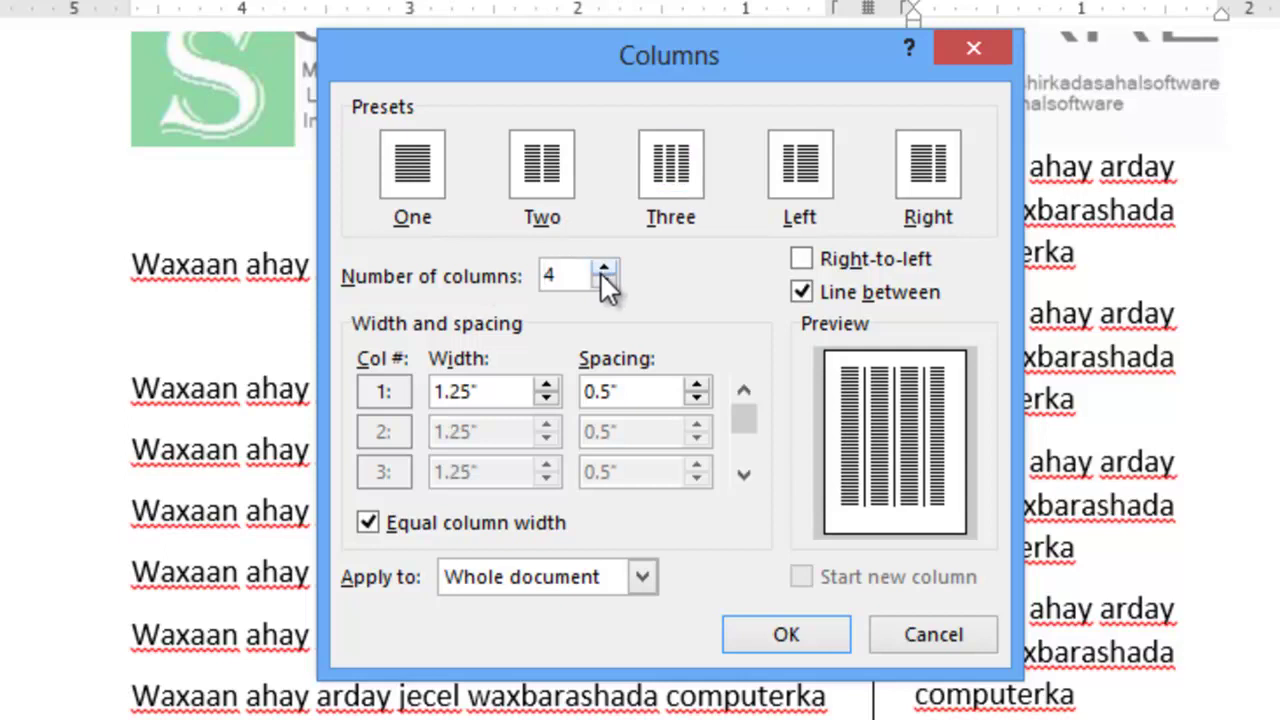
click(604, 268)
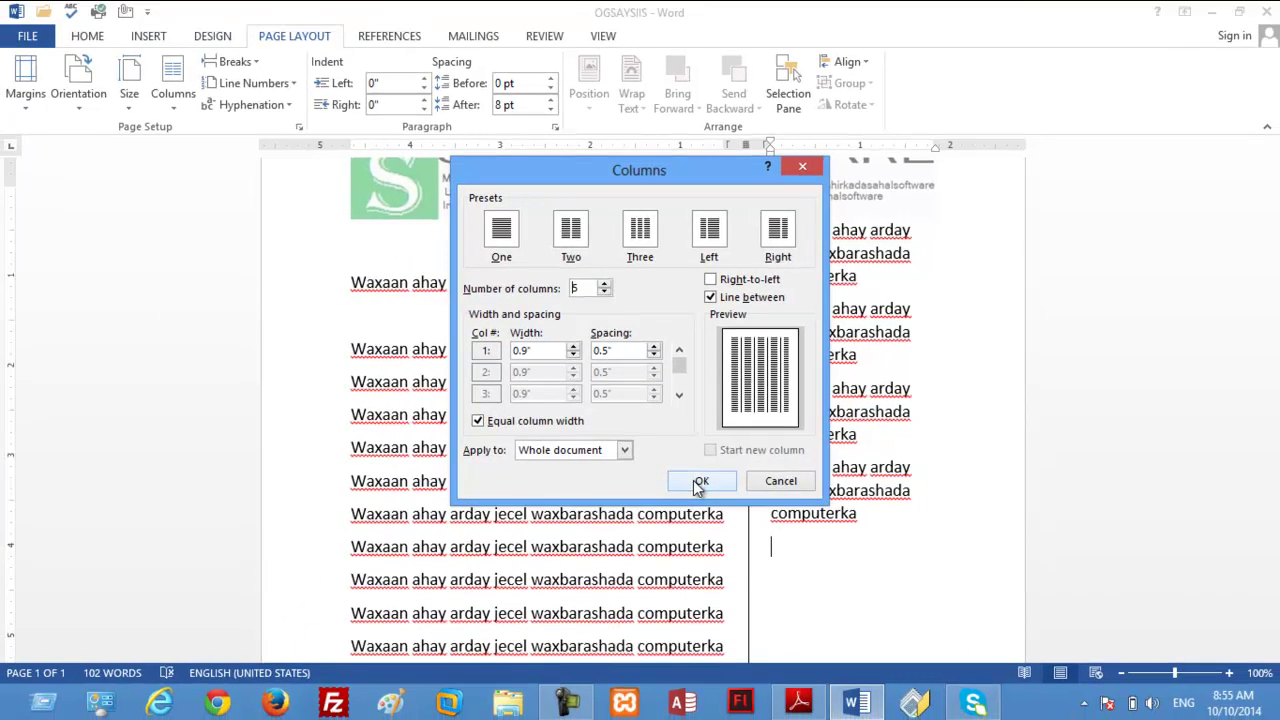
click(726, 532)
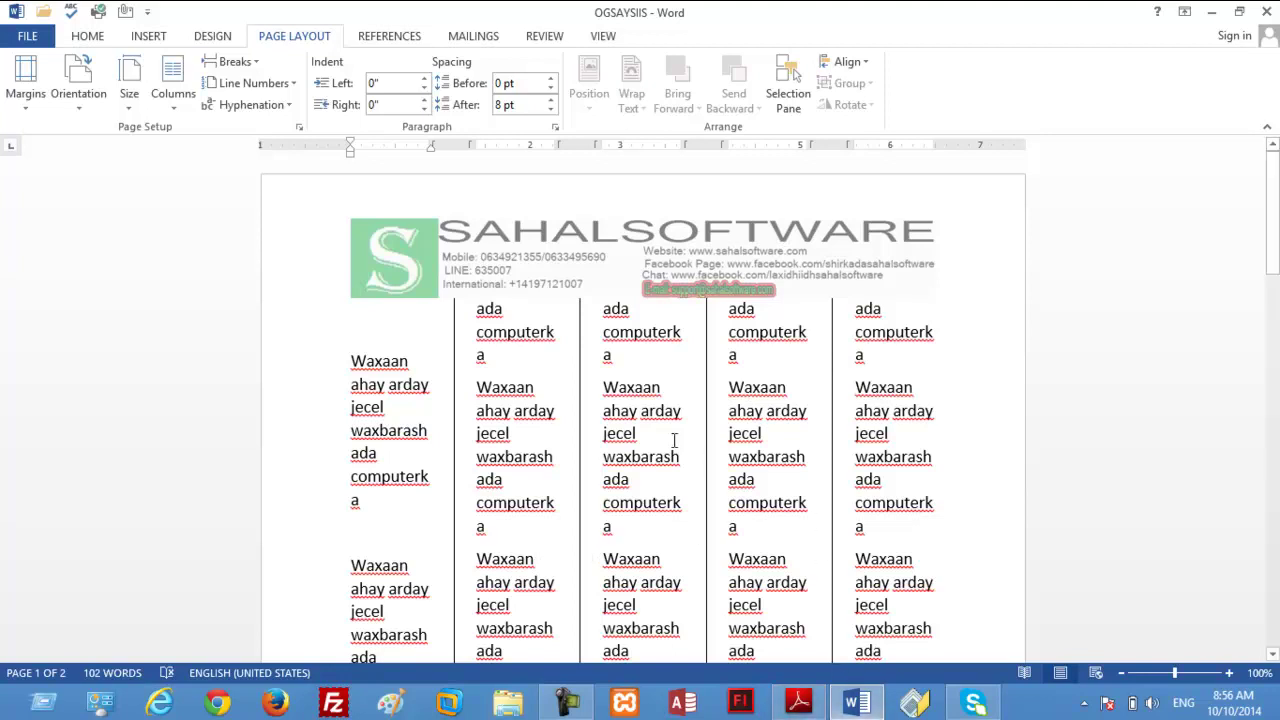
click(173, 108)
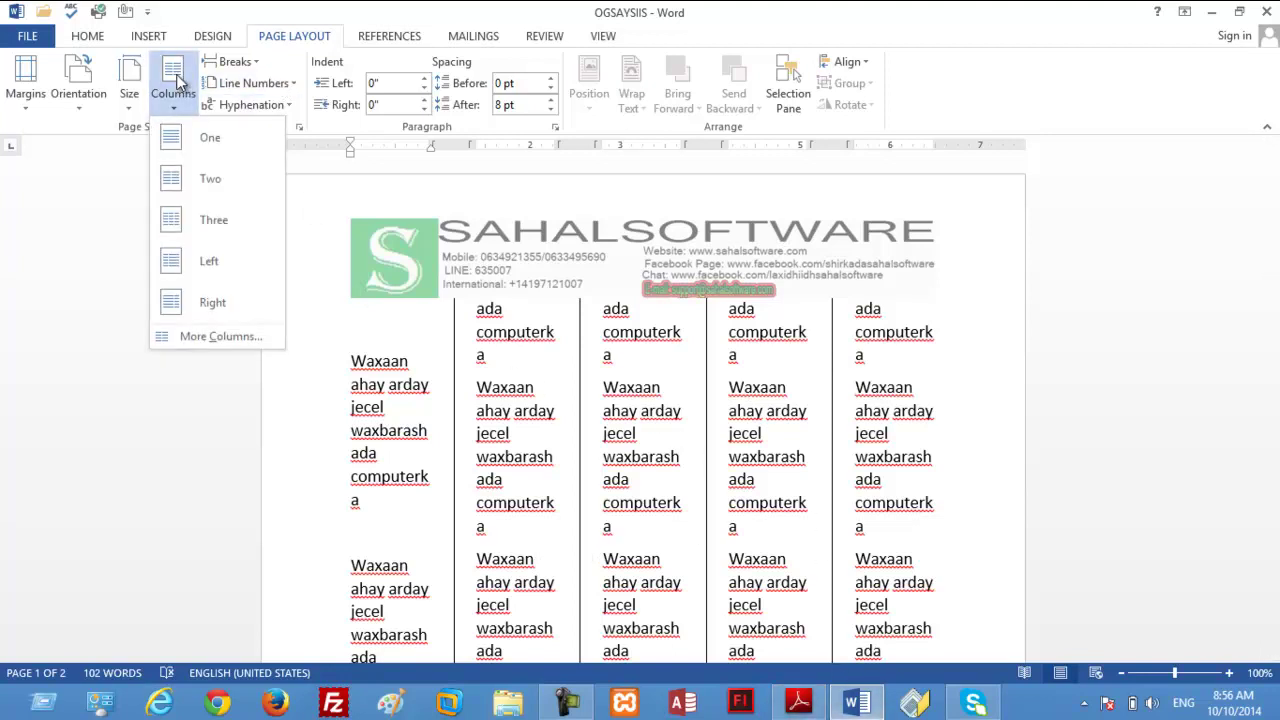
click(190, 137)
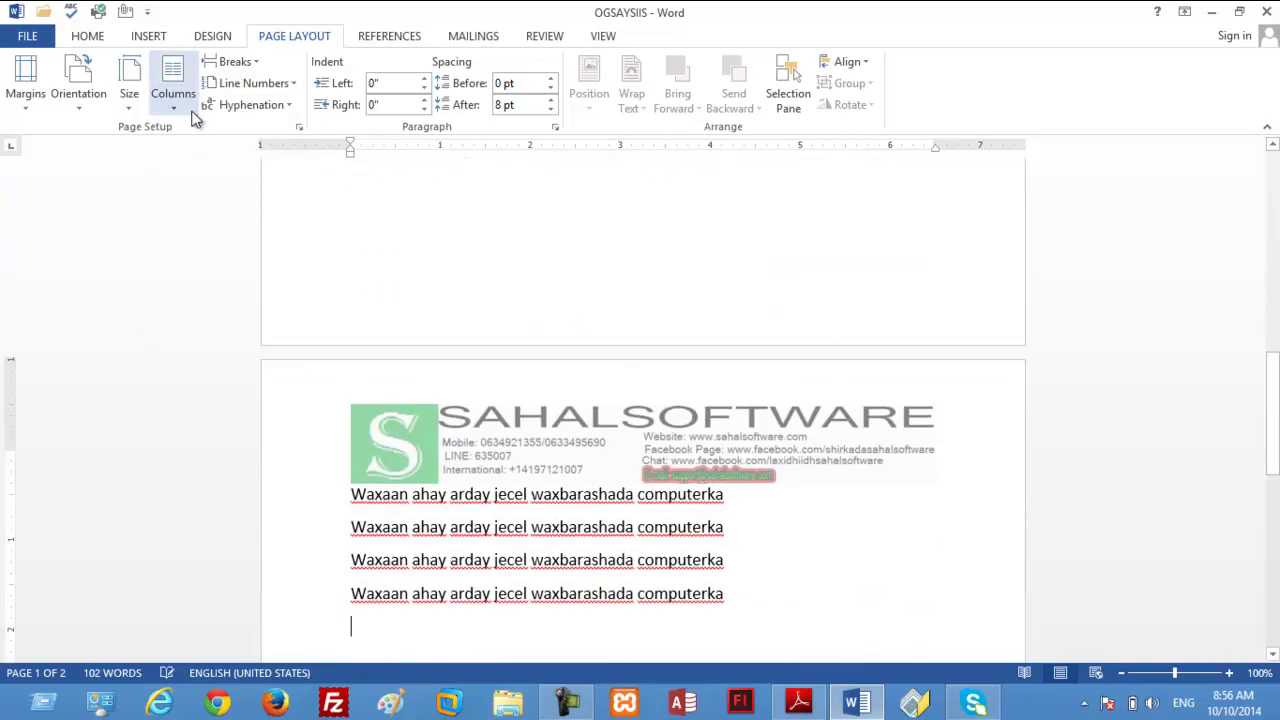
Step: In Adobe Reader, scroll to page 41's 'To Remove' column instructions
click(799, 708)
scroll(621, 598, down, 1)
scroll(621, 598, down, 3)
scroll(621, 598, down, 1)
scroll(621, 598, down, 2)
scroll(621, 598, down, 1)
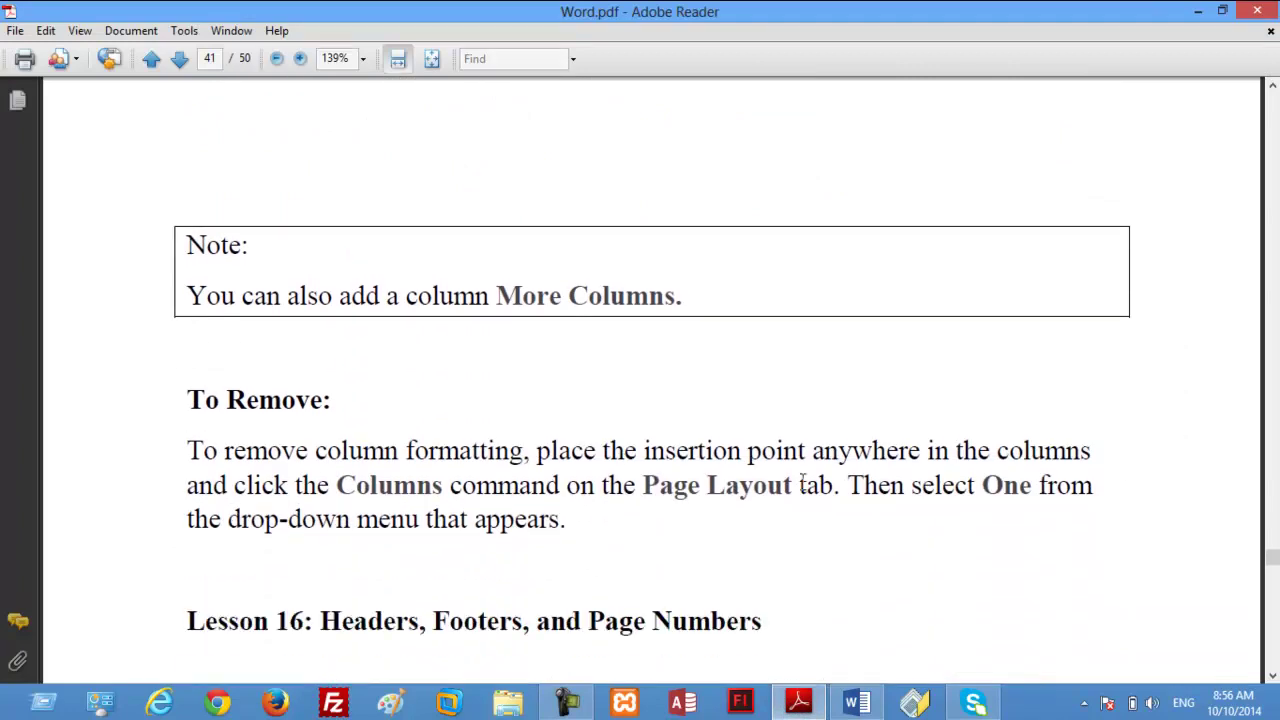